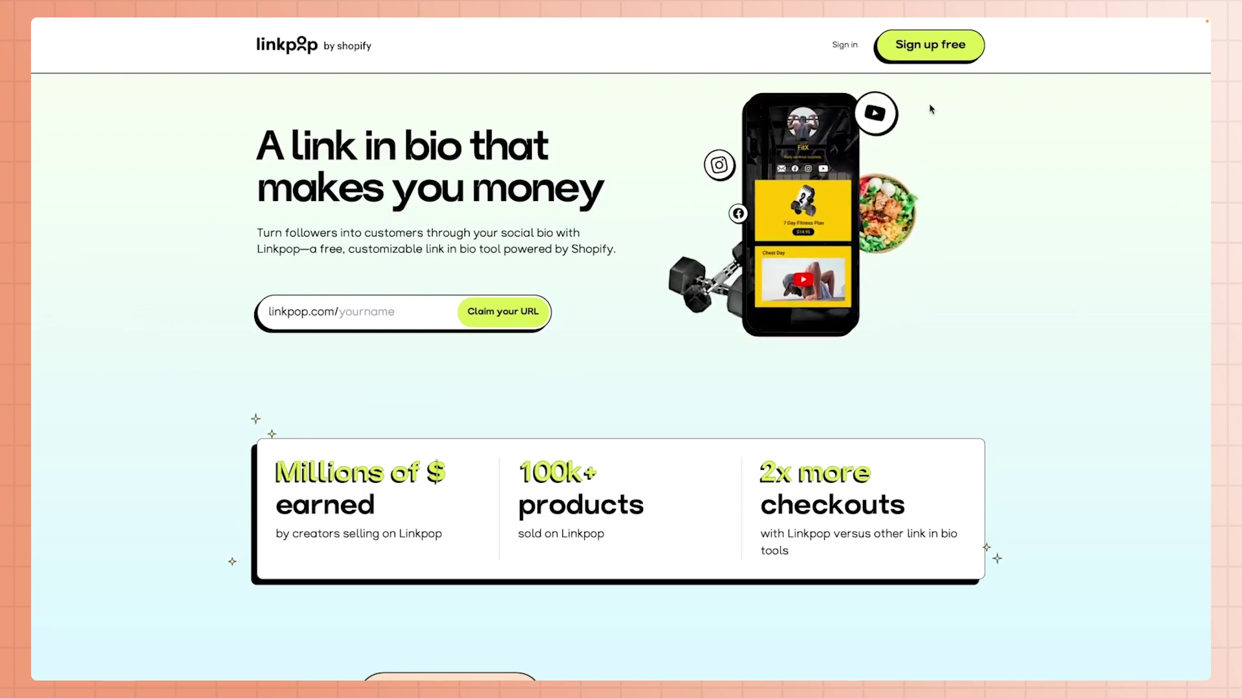
# Log in to Linkpop with the existing Shopify account using the saved passkey
pyautogui.click(930, 53)
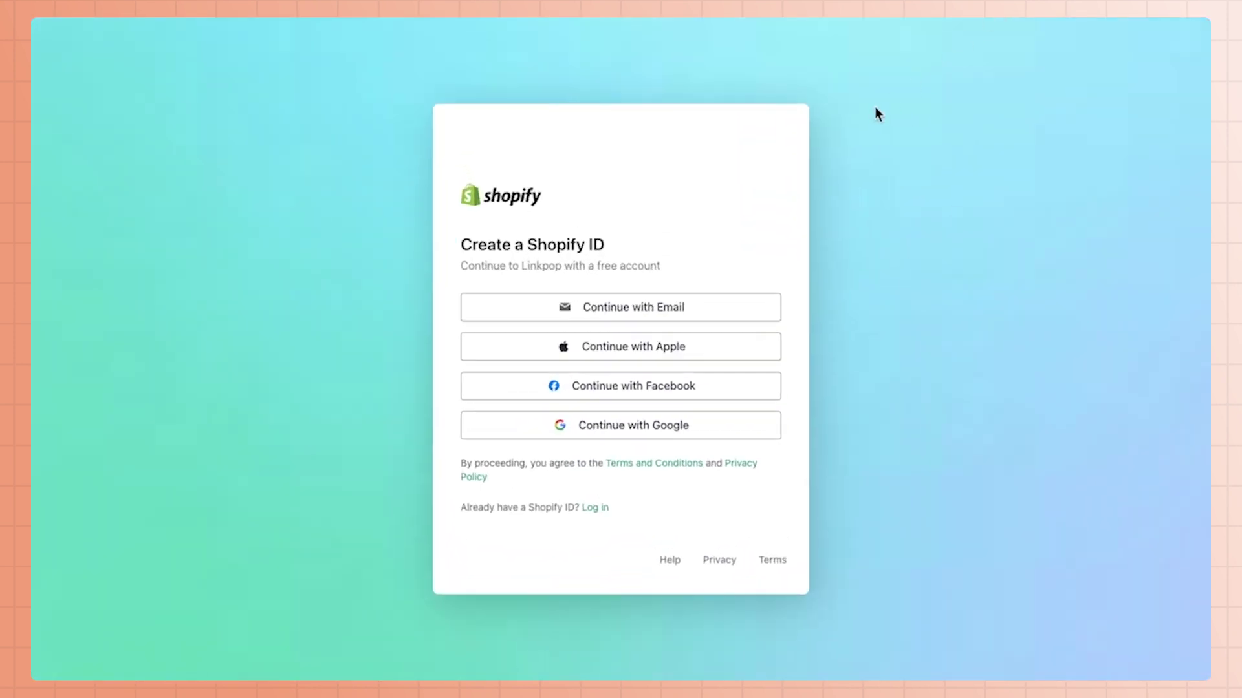
pyautogui.click(592, 508)
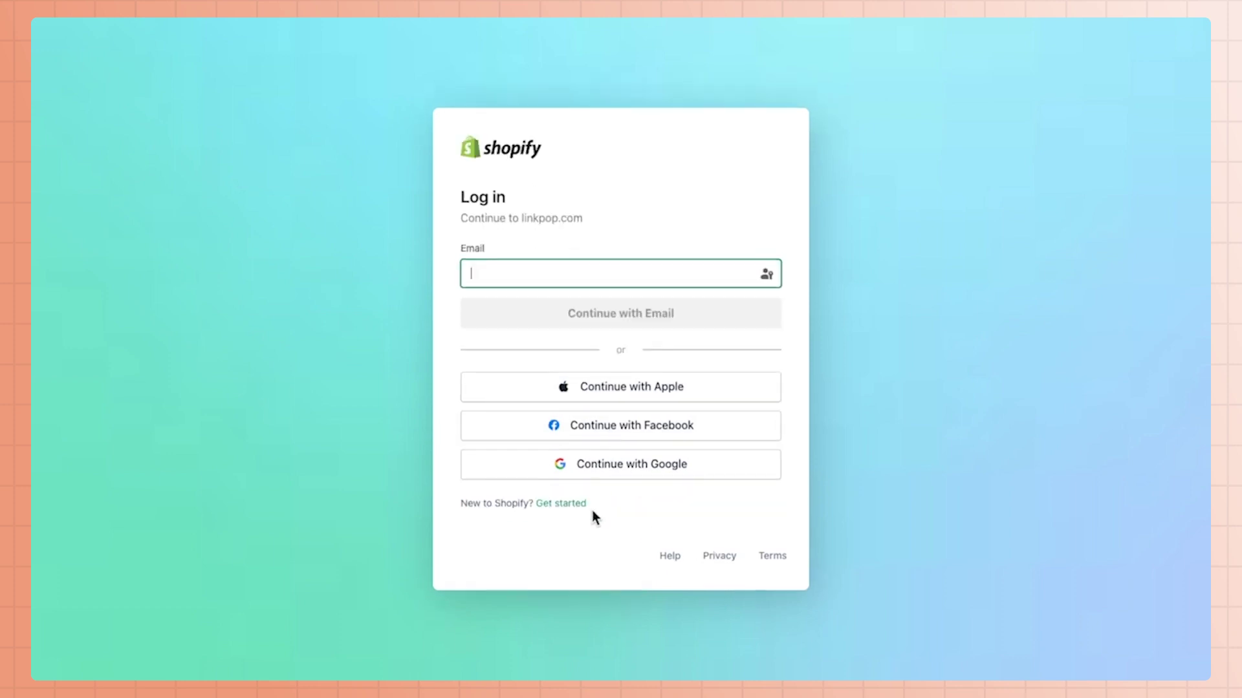
pyautogui.click(479, 302)
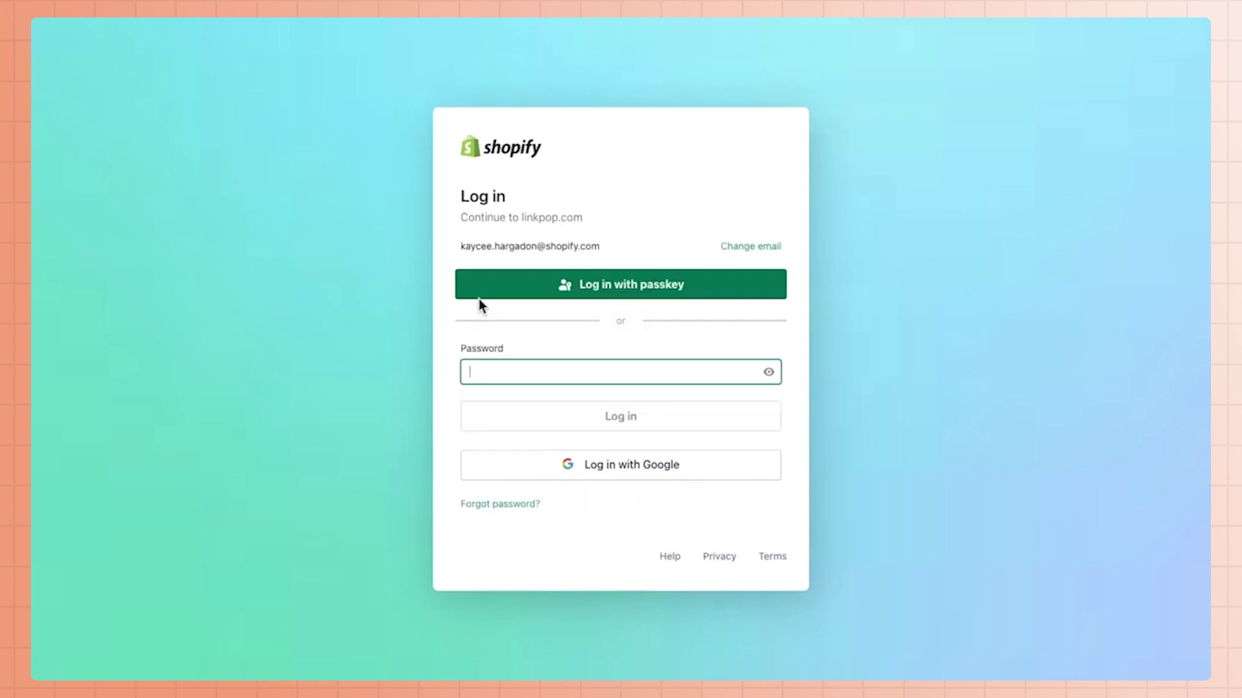
pyautogui.click(487, 292)
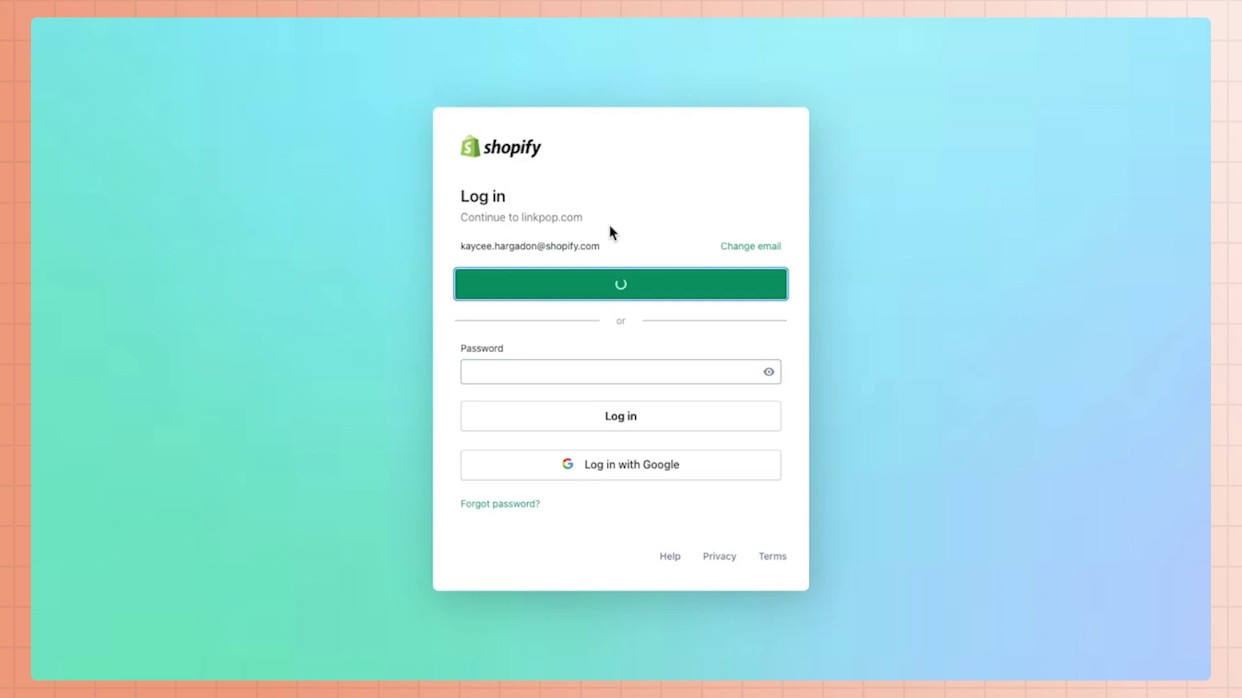
pyautogui.click(563, 358)
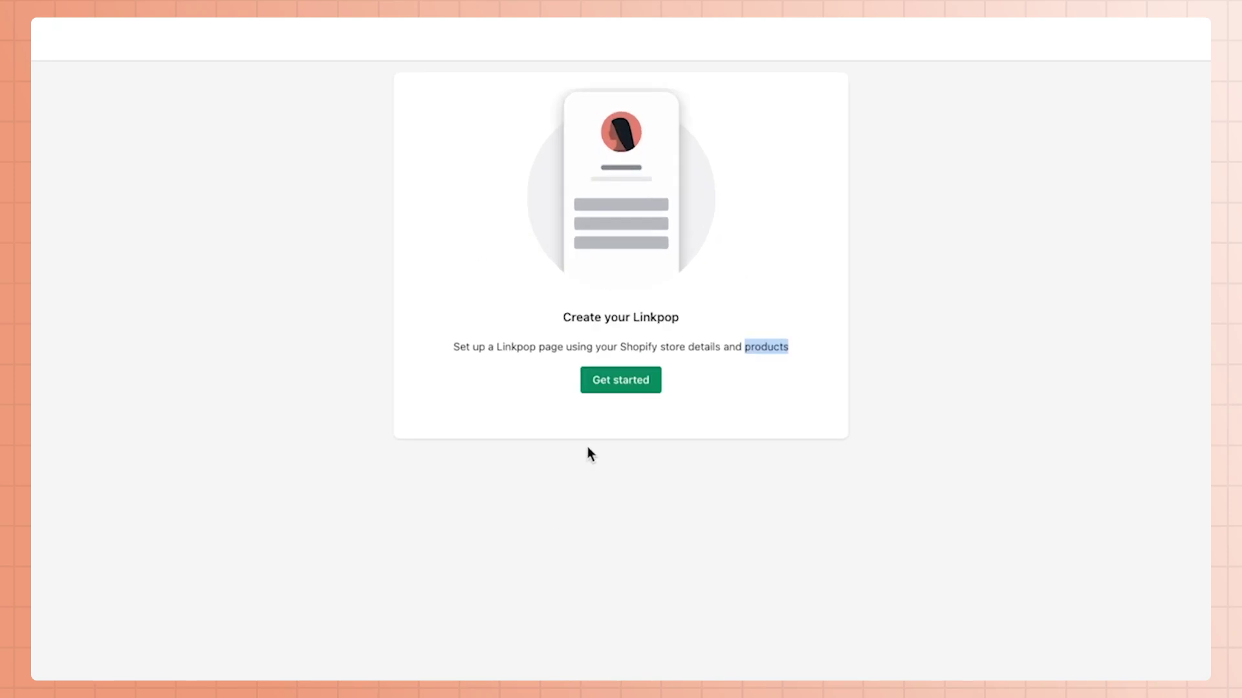
# Start a page from scratch with profile URL alyathletics1
pyautogui.click(612, 381)
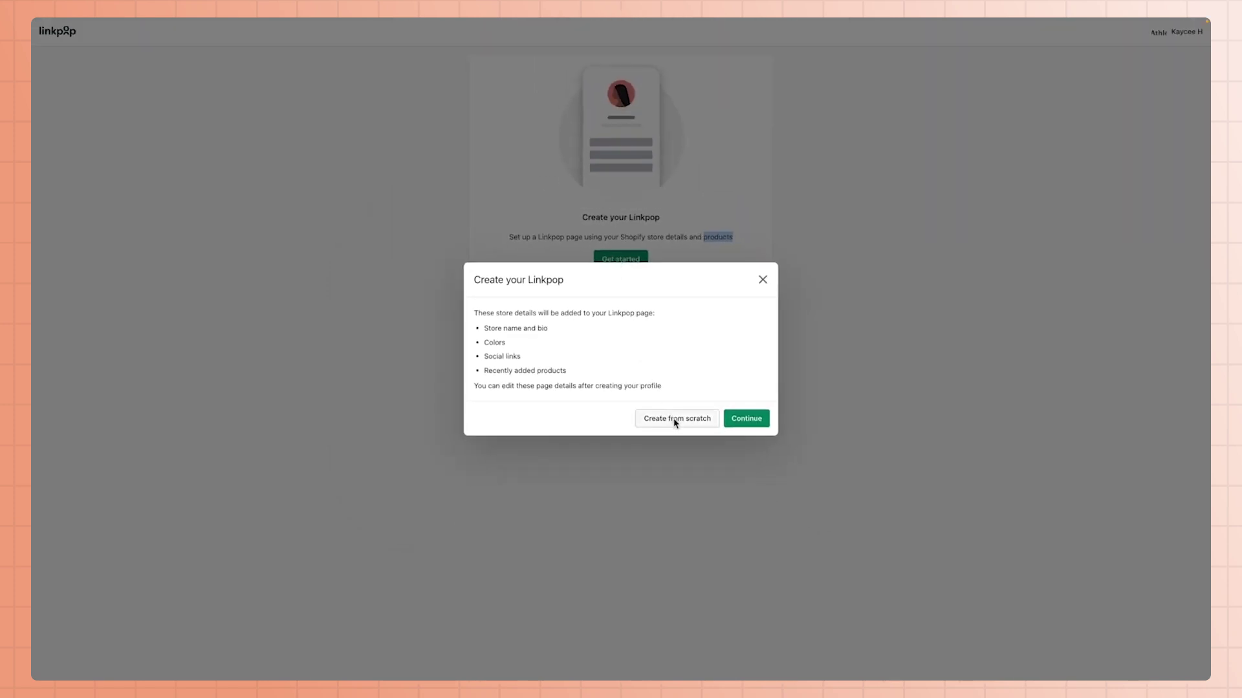
pyautogui.click(674, 422)
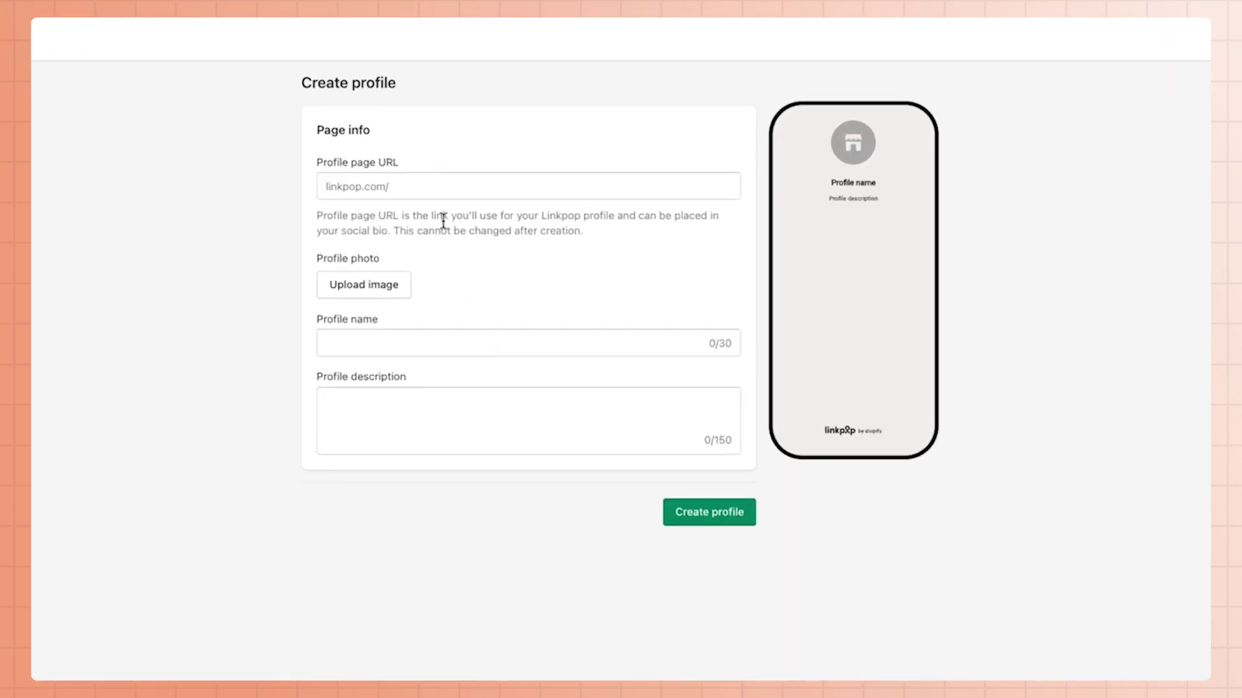
pyautogui.click(435, 180)
pyautogui.write('l')
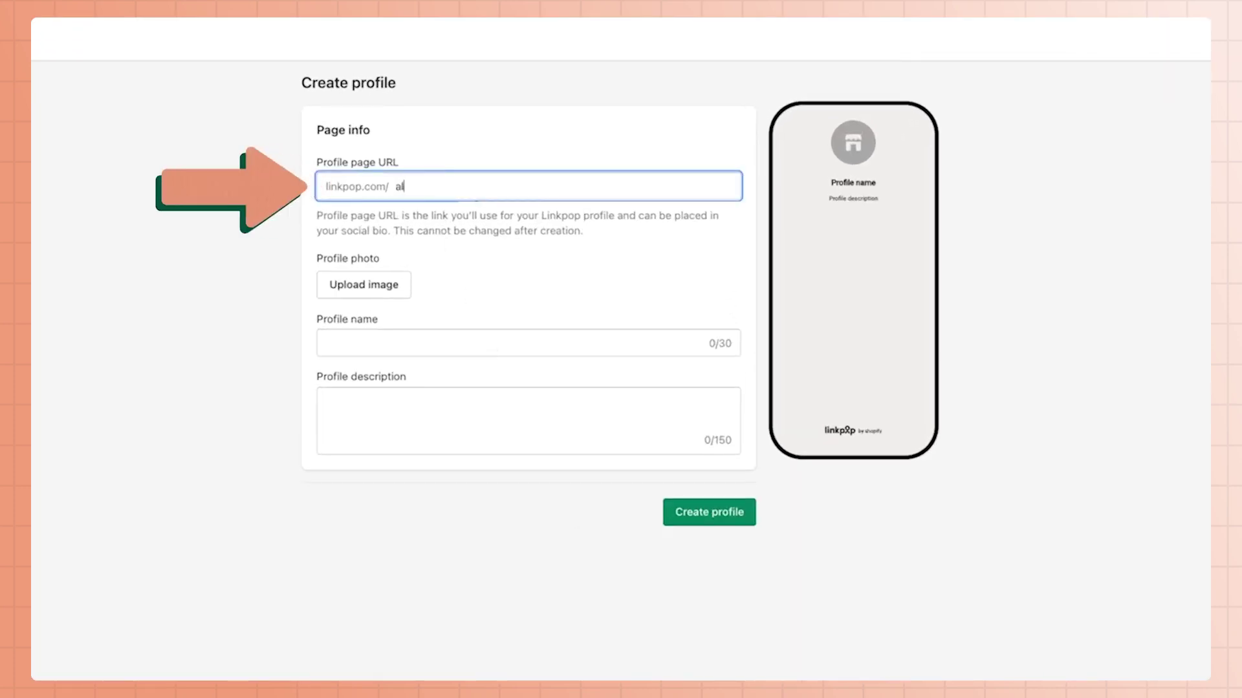
pyautogui.write('athletics')
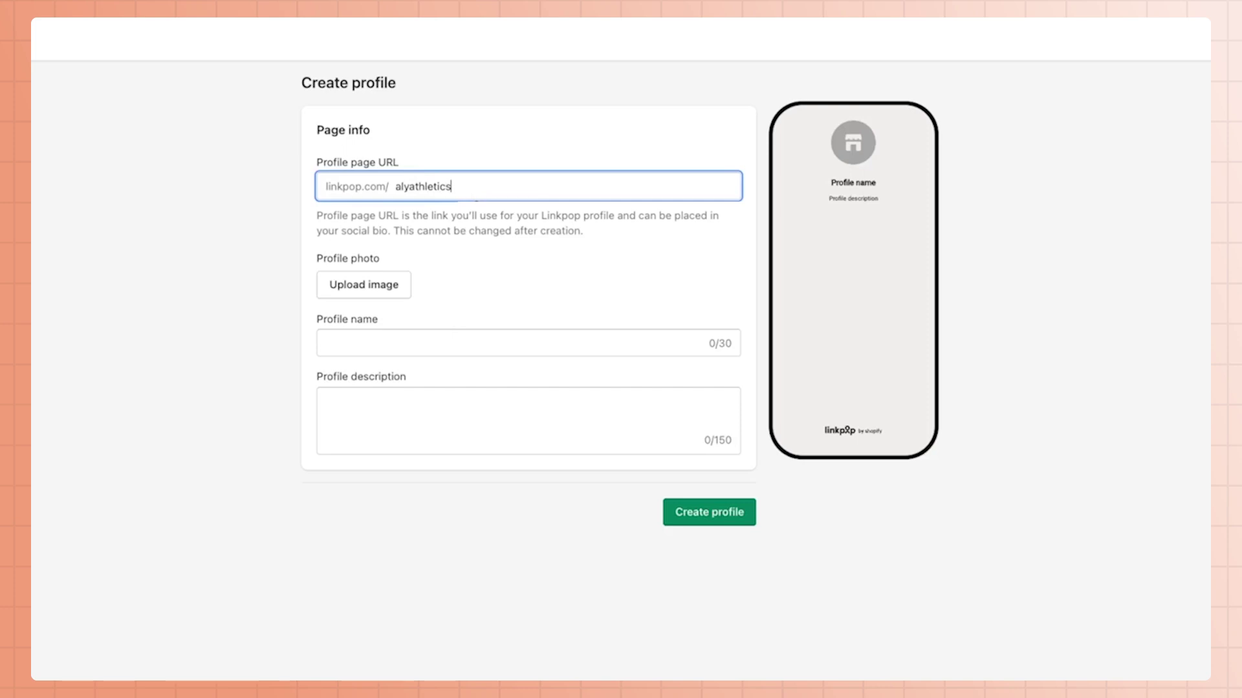
pyautogui.write('1')
# Add the Aly Athletics logo, name Aly Athletics, description 'Built for every body.' and create the profile
pyautogui.click(389, 289)
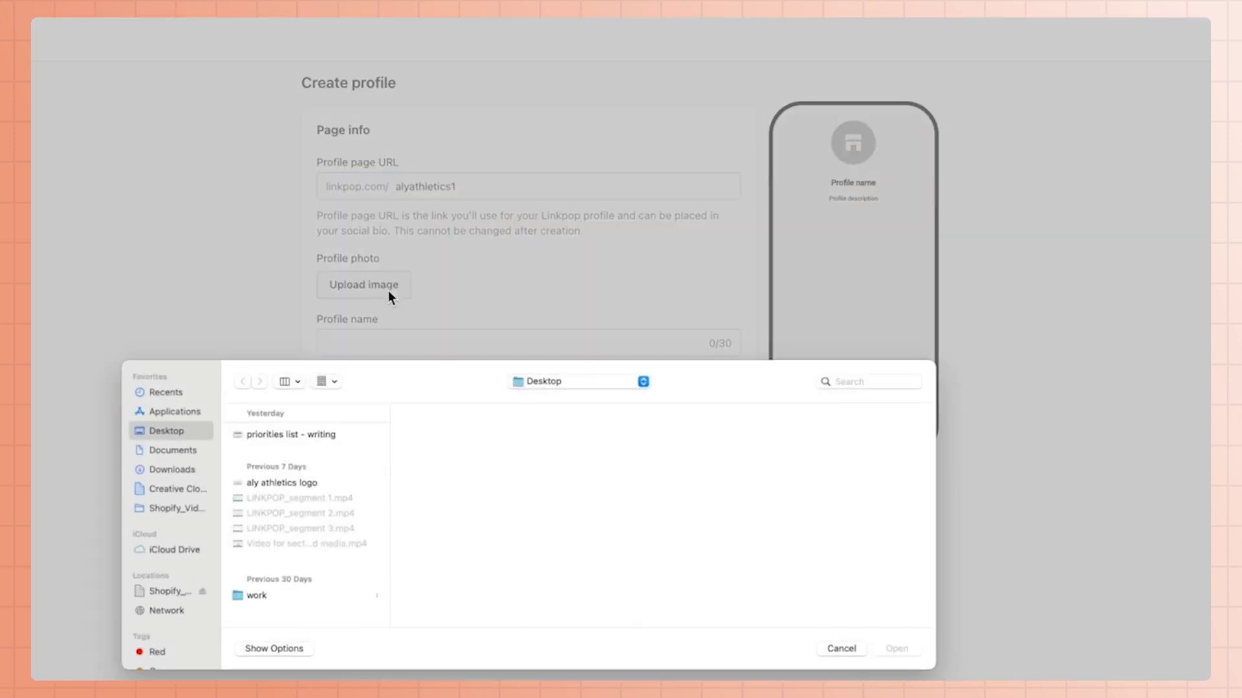
pyautogui.click(301, 484)
pyautogui.click(876, 648)
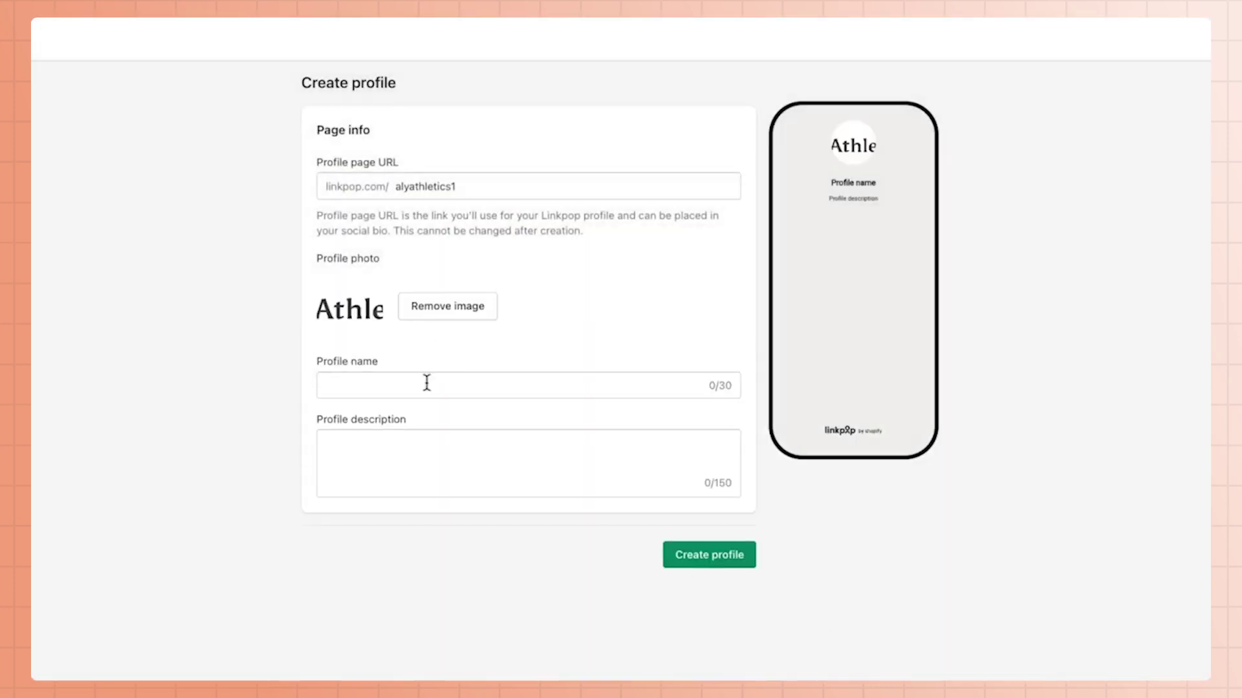
pyautogui.click(426, 383)
pyautogui.write('Aly Athletics')
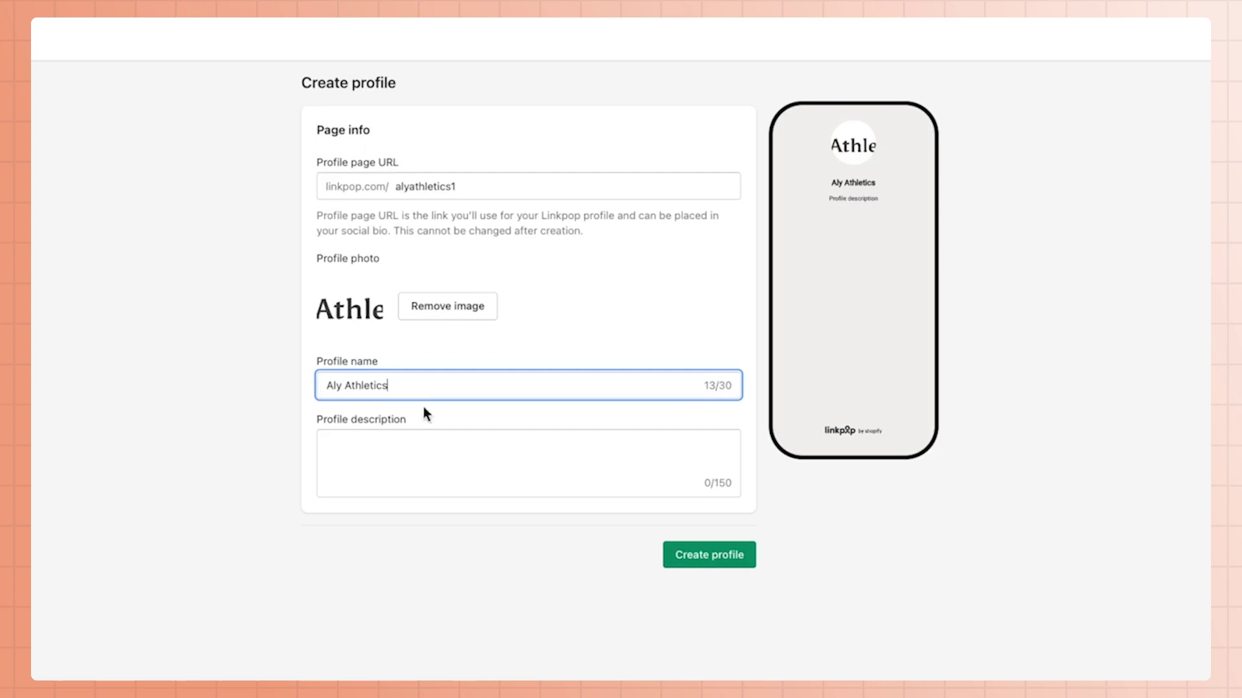
pyautogui.click(420, 445)
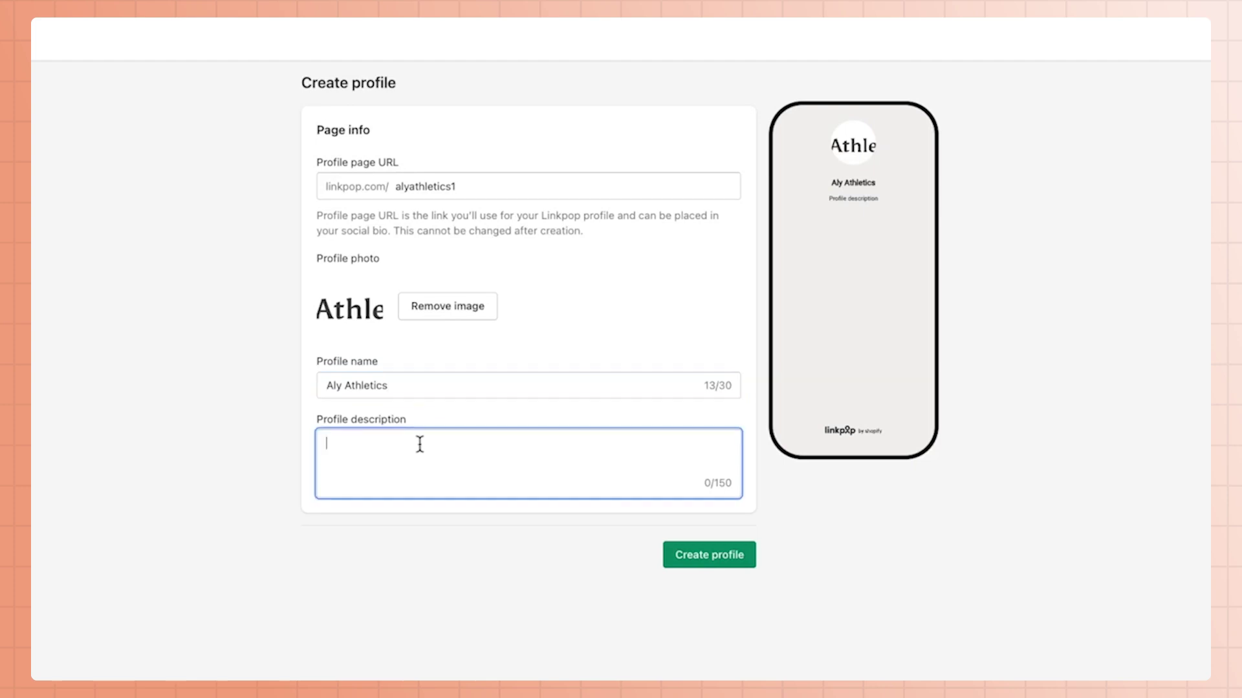
pyautogui.write('Built for every body.')
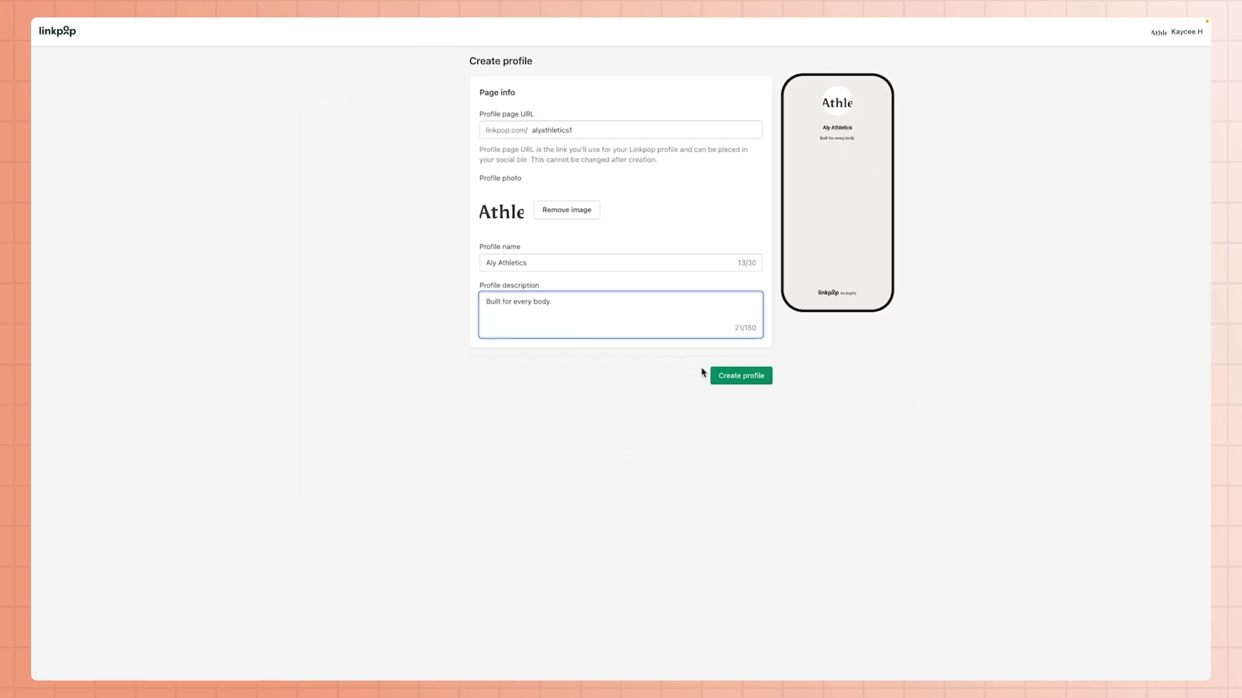
pyautogui.click(732, 379)
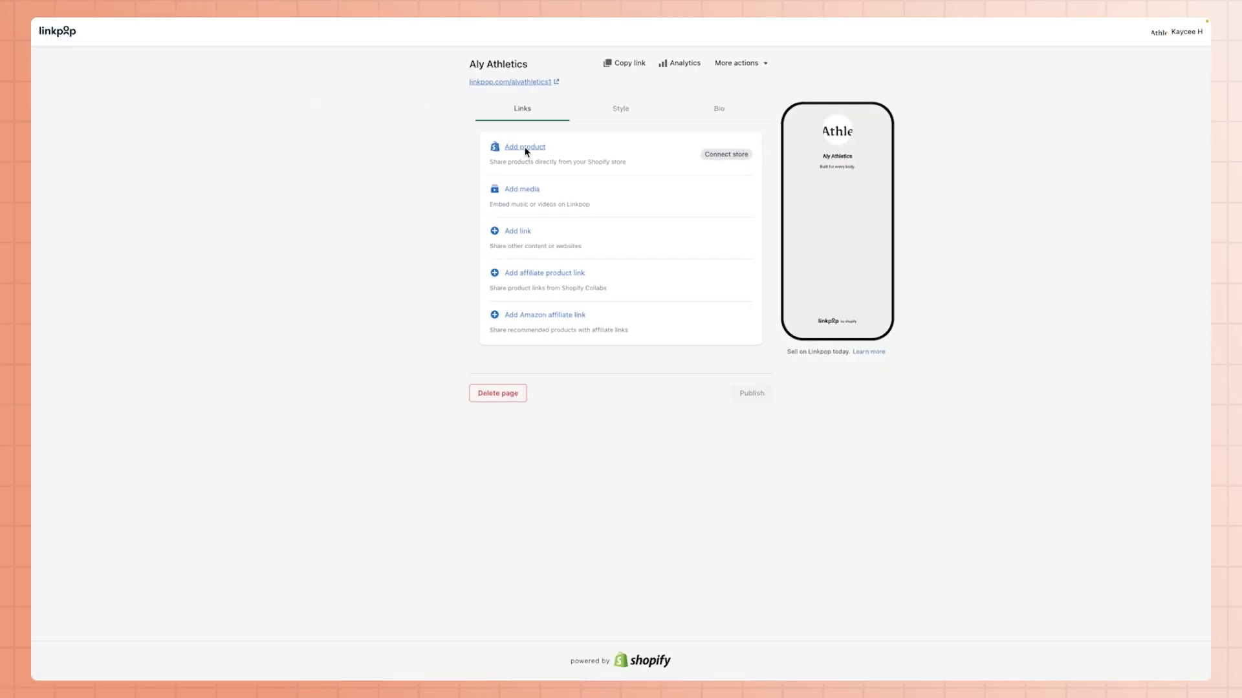
# Add a product, finish the Shoppable links tutorial, and choose the AlyAthletics store to connect
pyautogui.click(525, 150)
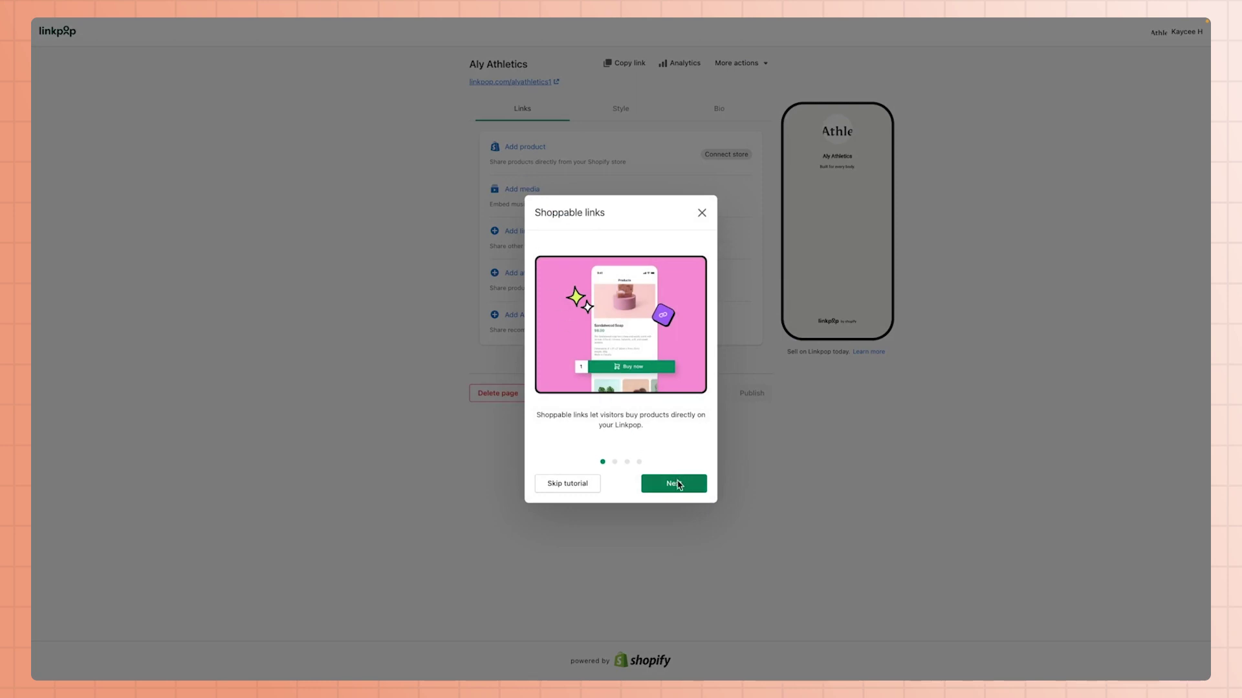
pyautogui.click(677, 485)
pyautogui.click(677, 485)
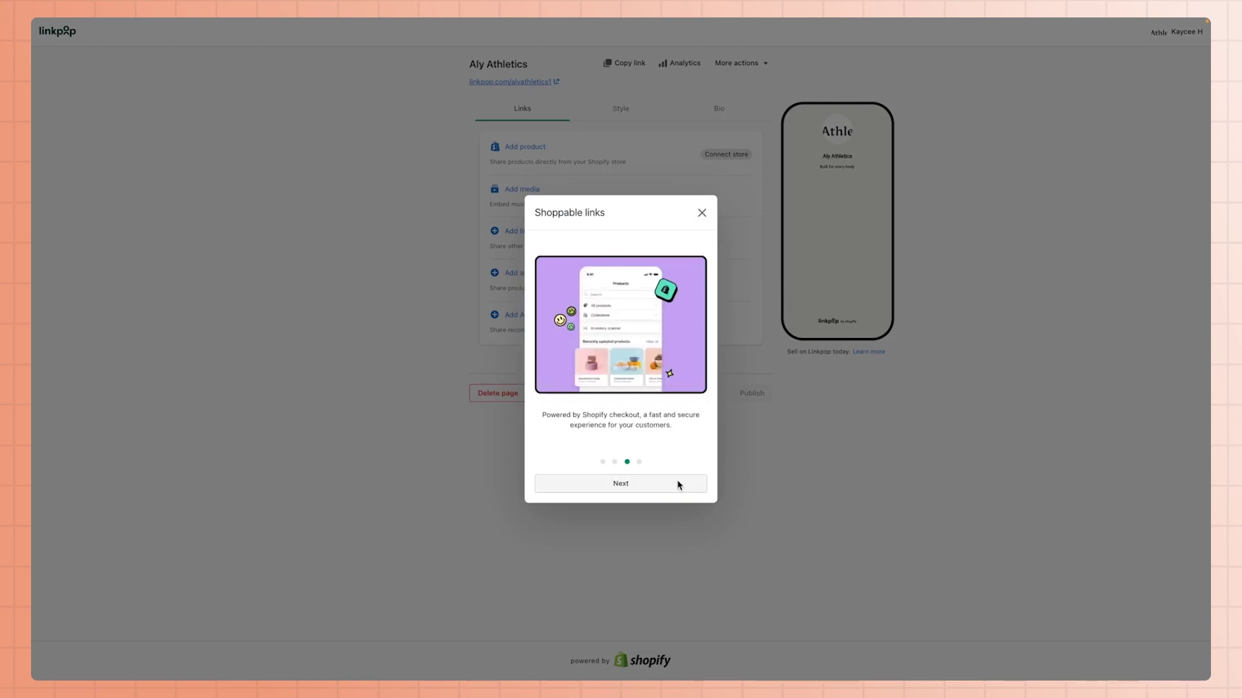
pyautogui.click(677, 485)
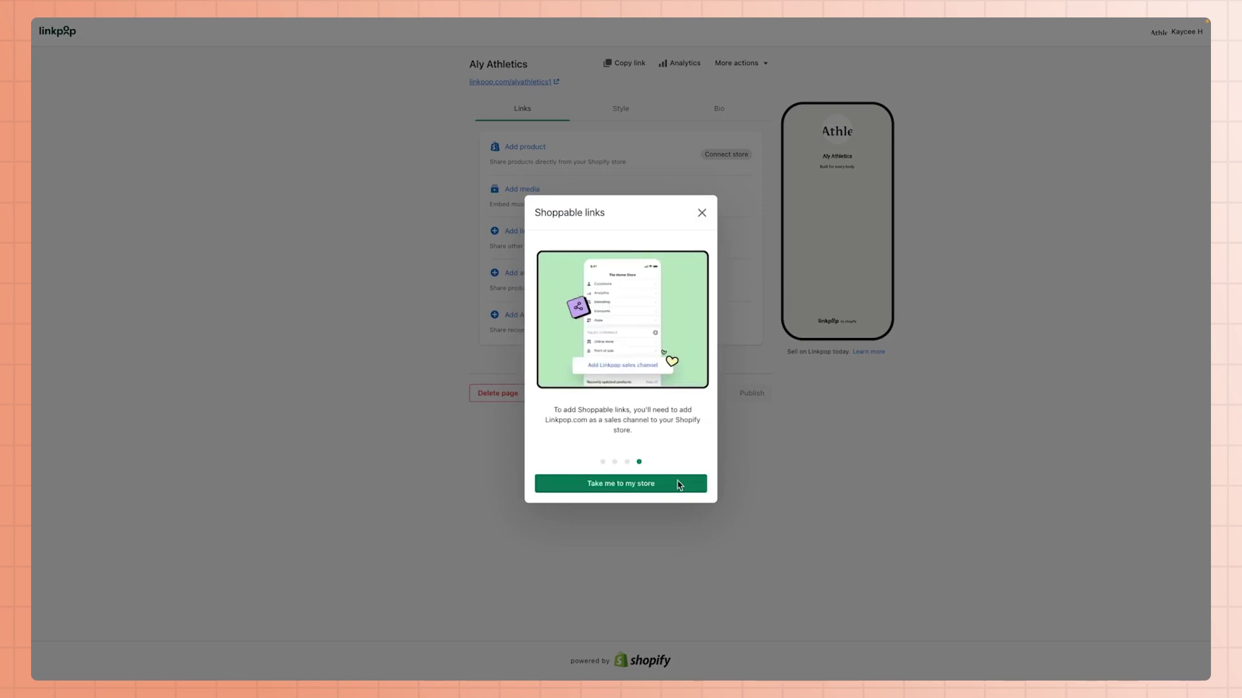
pyautogui.click(635, 485)
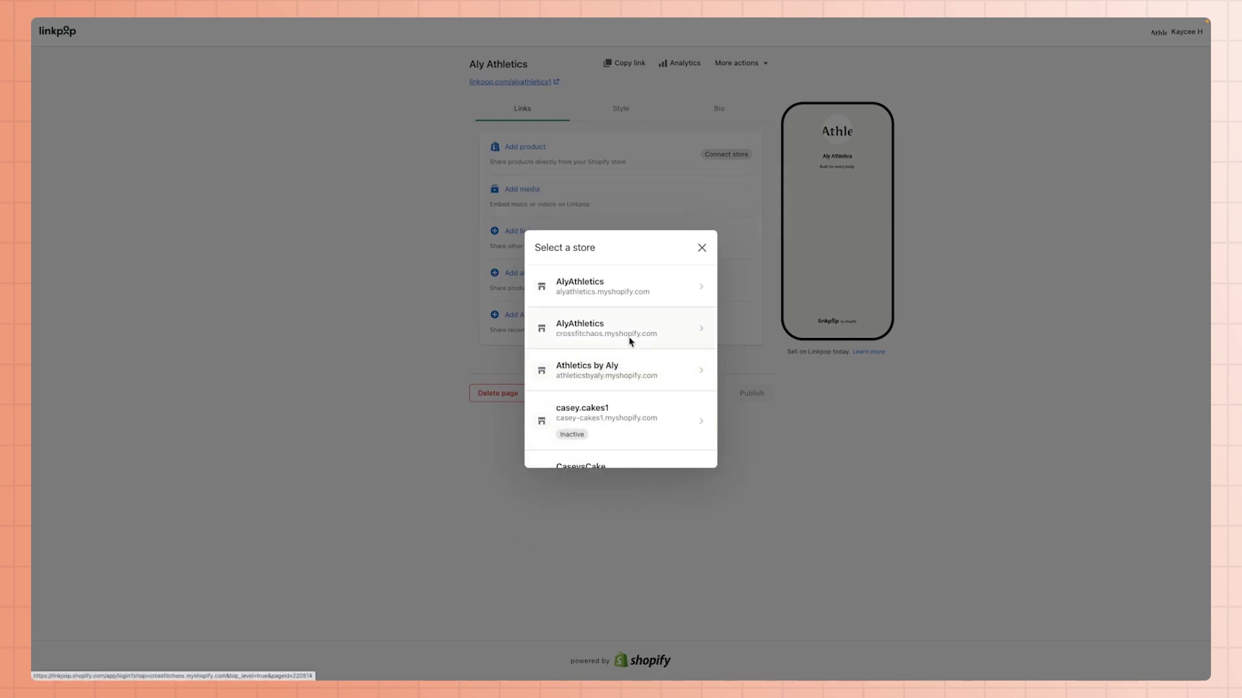
pyautogui.click(624, 289)
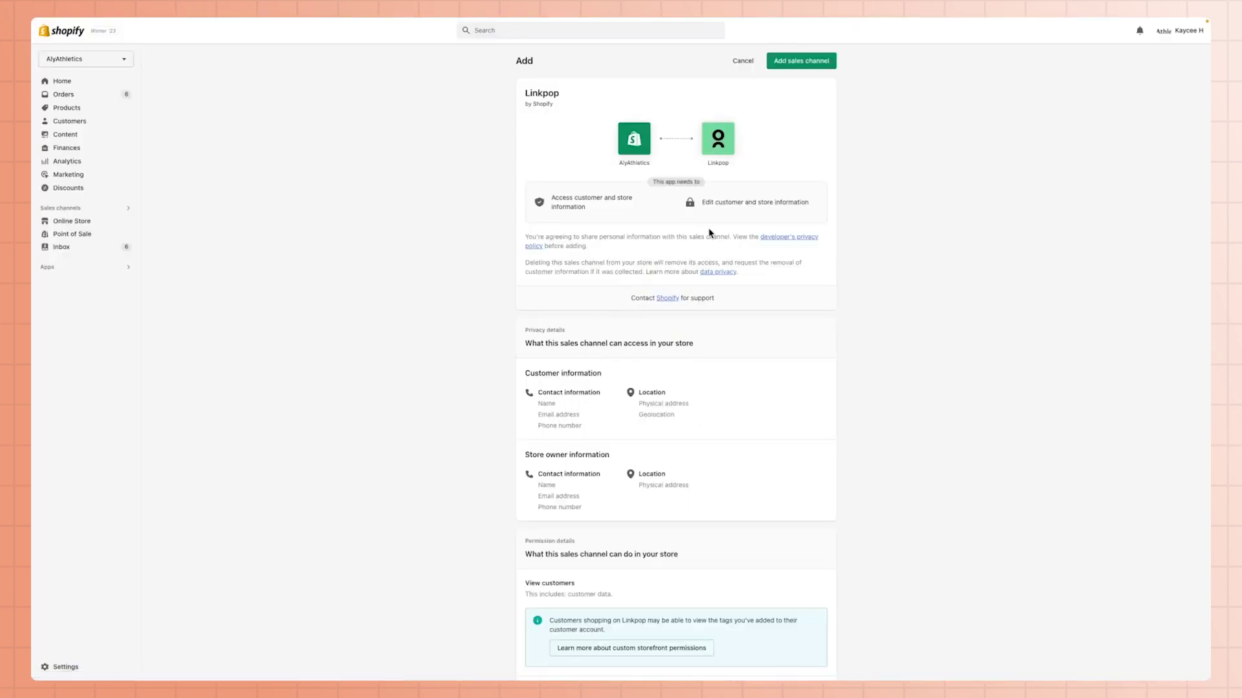
# Add Linkpop as a sales channel and bring up the Aly Athletics page editor
pyautogui.click(801, 62)
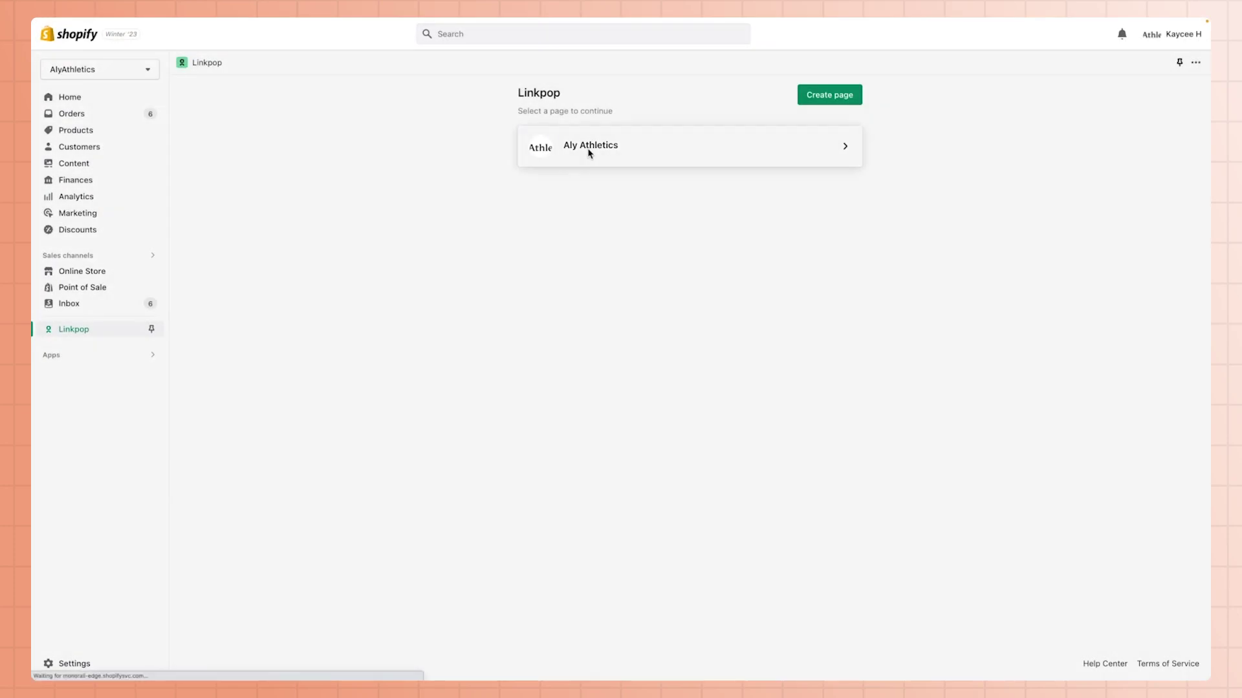
pyautogui.click(588, 150)
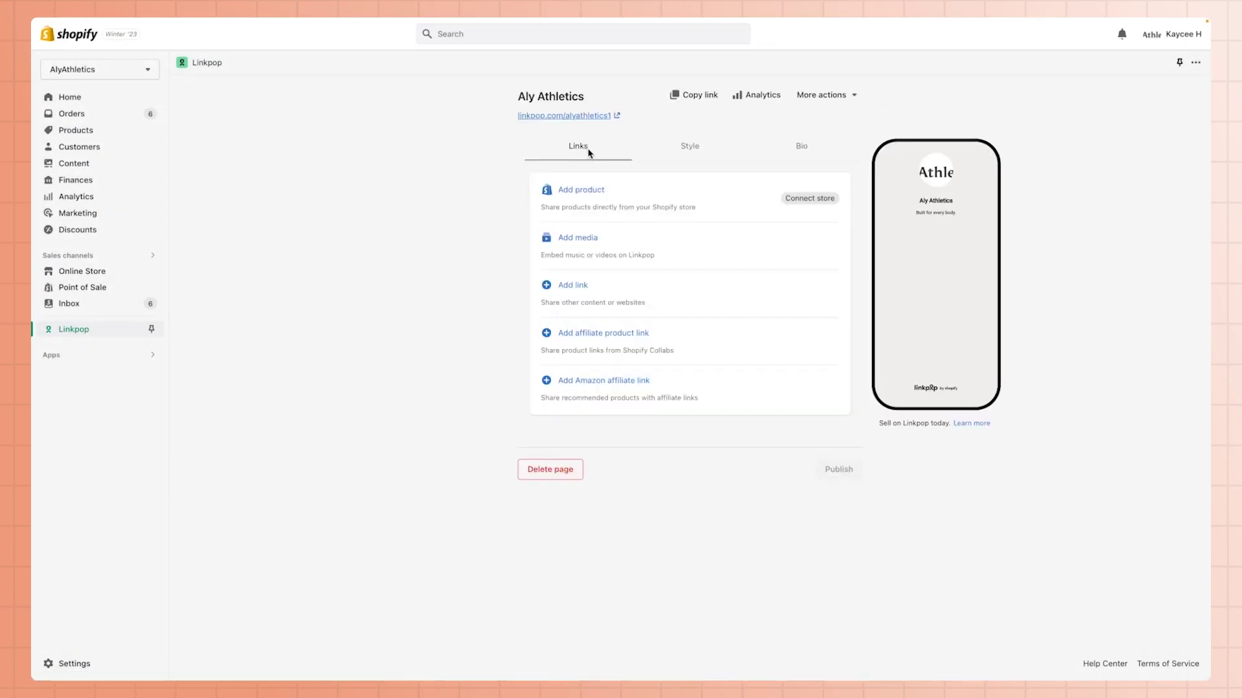
# Add the Black & Grey Marble Yoga Pant product card and publish the page
pyautogui.click(588, 150)
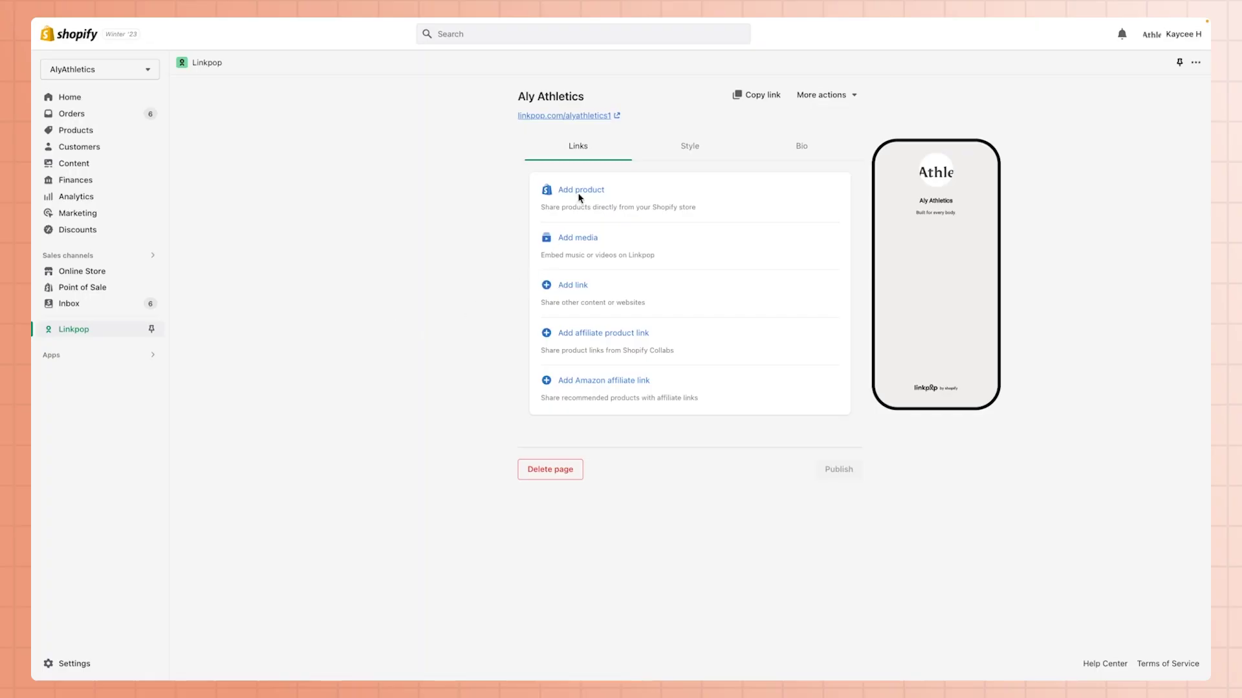
pyautogui.click(580, 192)
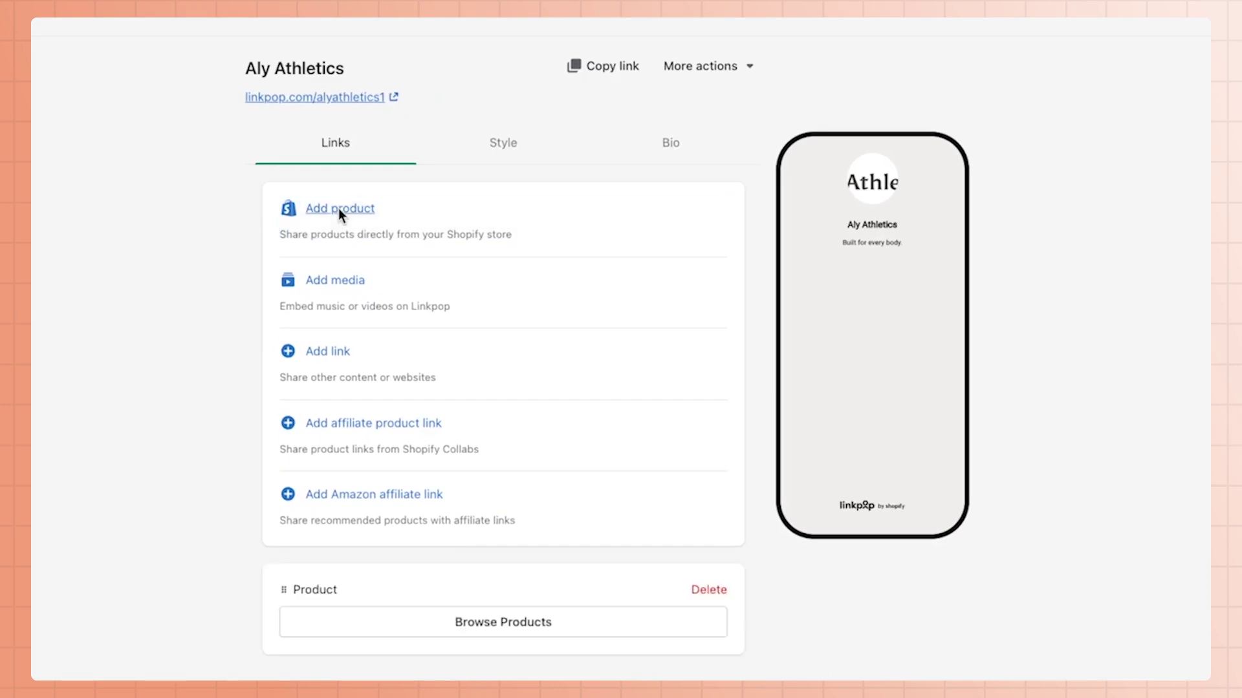
pyautogui.scroll(-1, 353, 243)
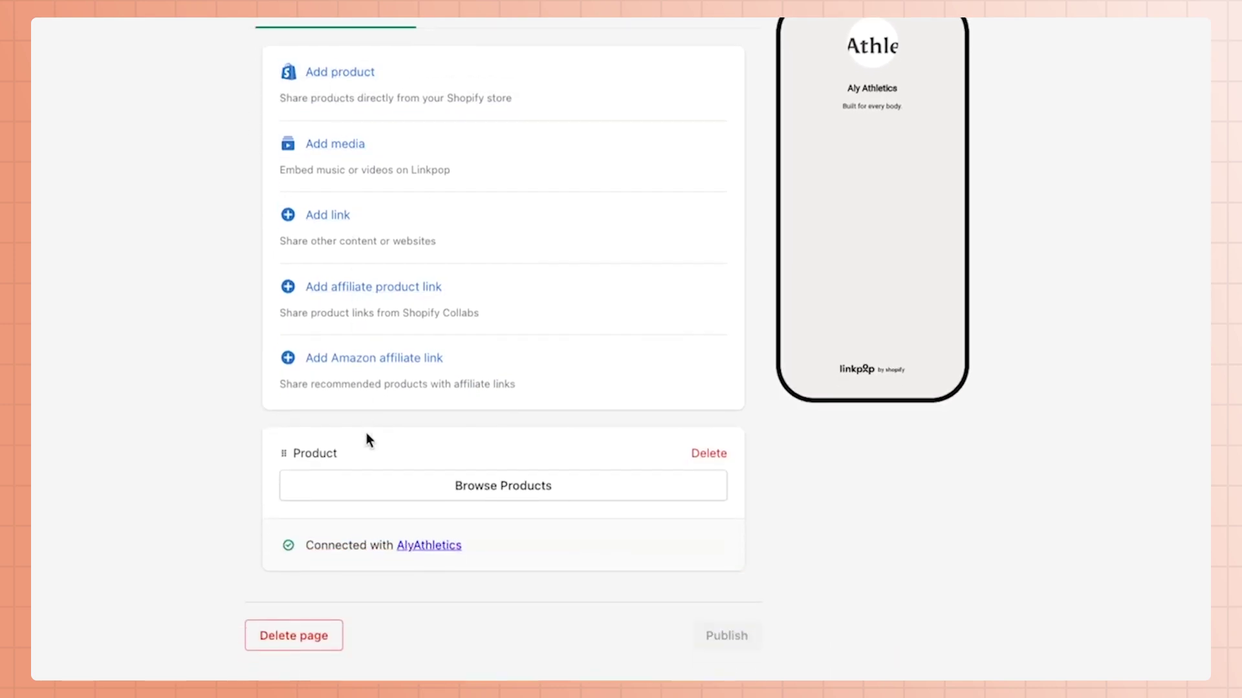
pyautogui.click(375, 497)
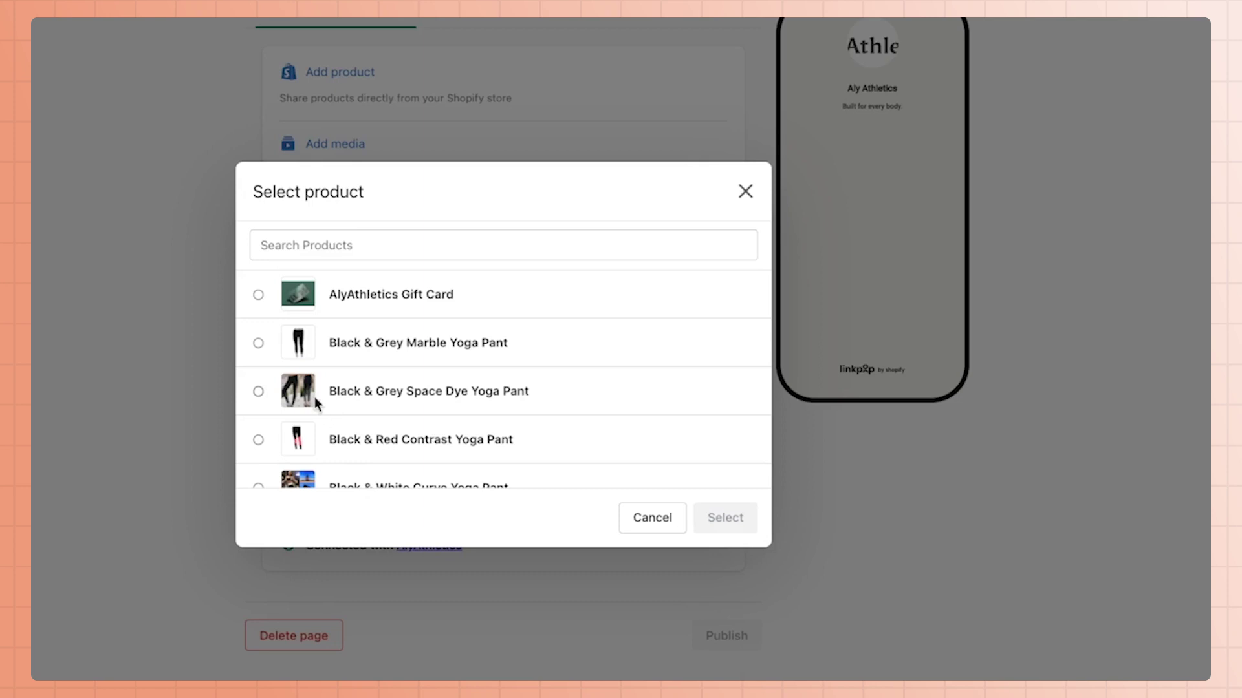
pyautogui.click(257, 342)
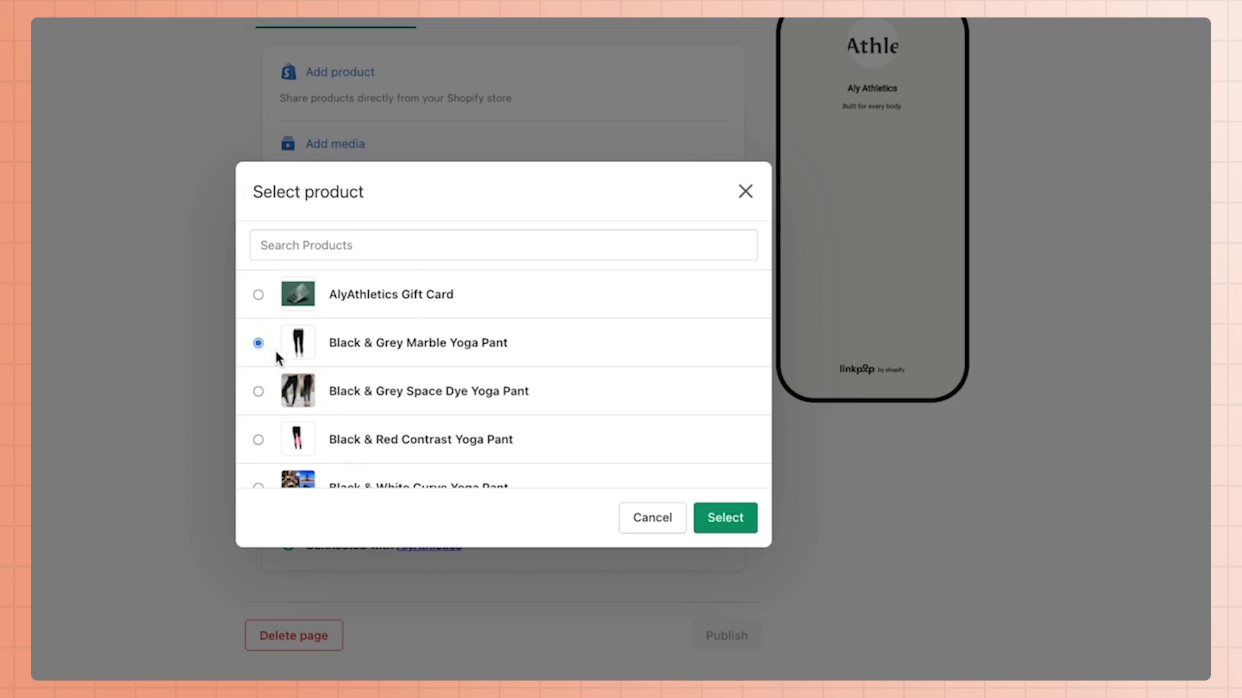
pyautogui.click(723, 518)
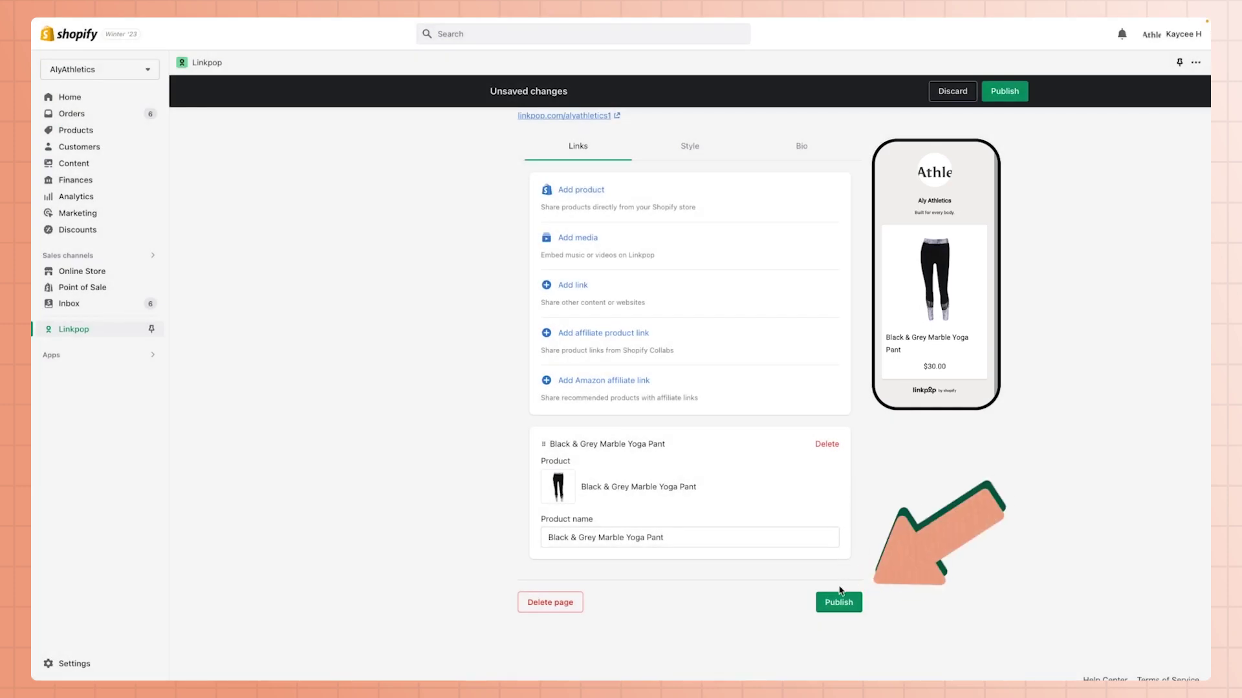
pyautogui.click(838, 604)
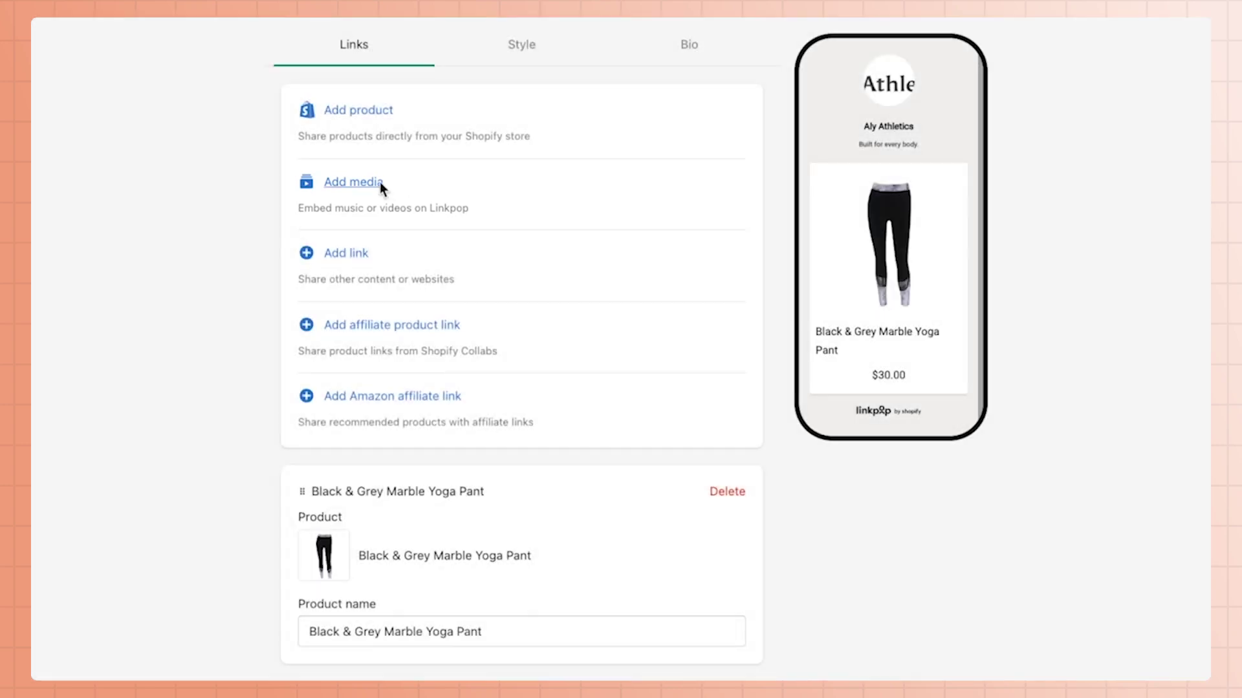
# Add a media block titled 'My new video' with the pasted YouTube link as URL
pyautogui.click(380, 181)
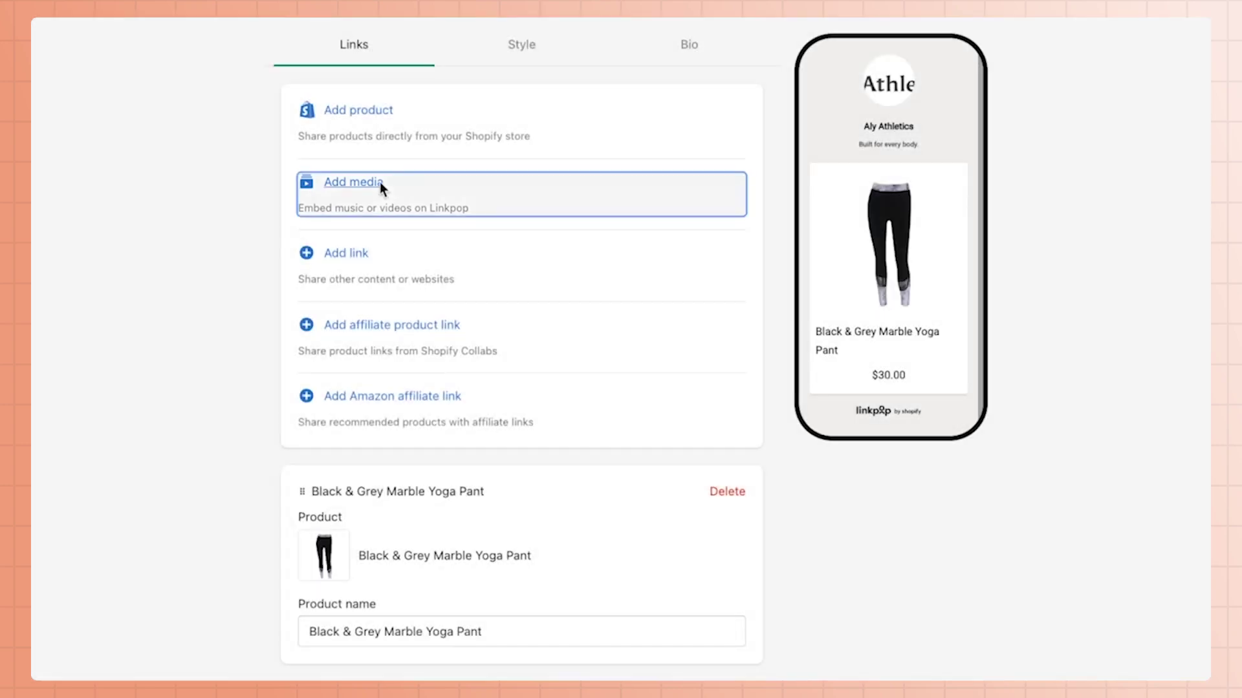
pyautogui.scroll(-3, 381, 107)
pyautogui.click(387, 416)
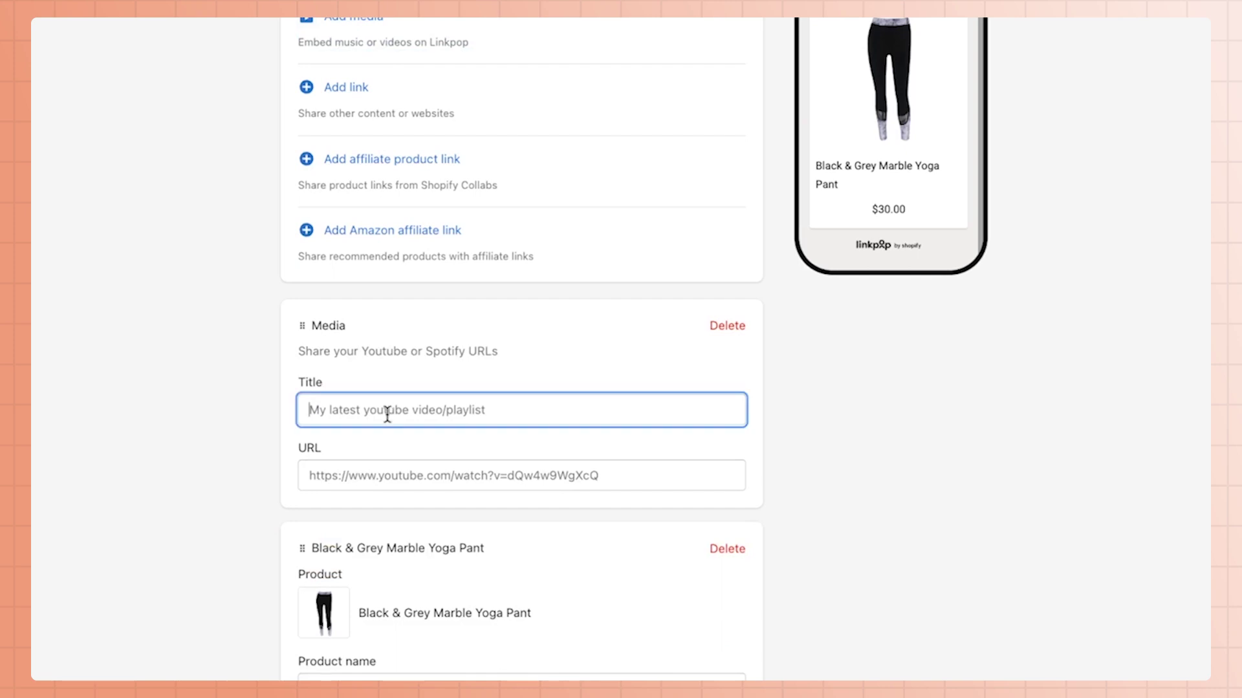
pyautogui.write('My ne')
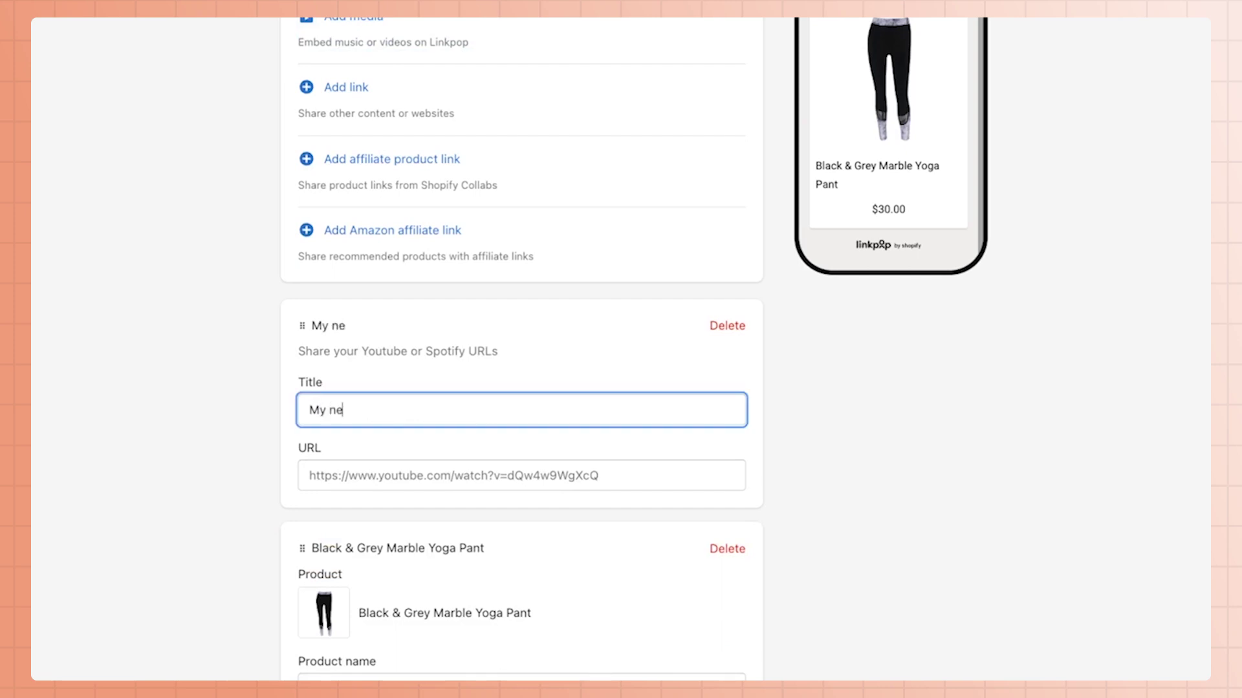
pyautogui.write('w video')
pyautogui.press('Tab')
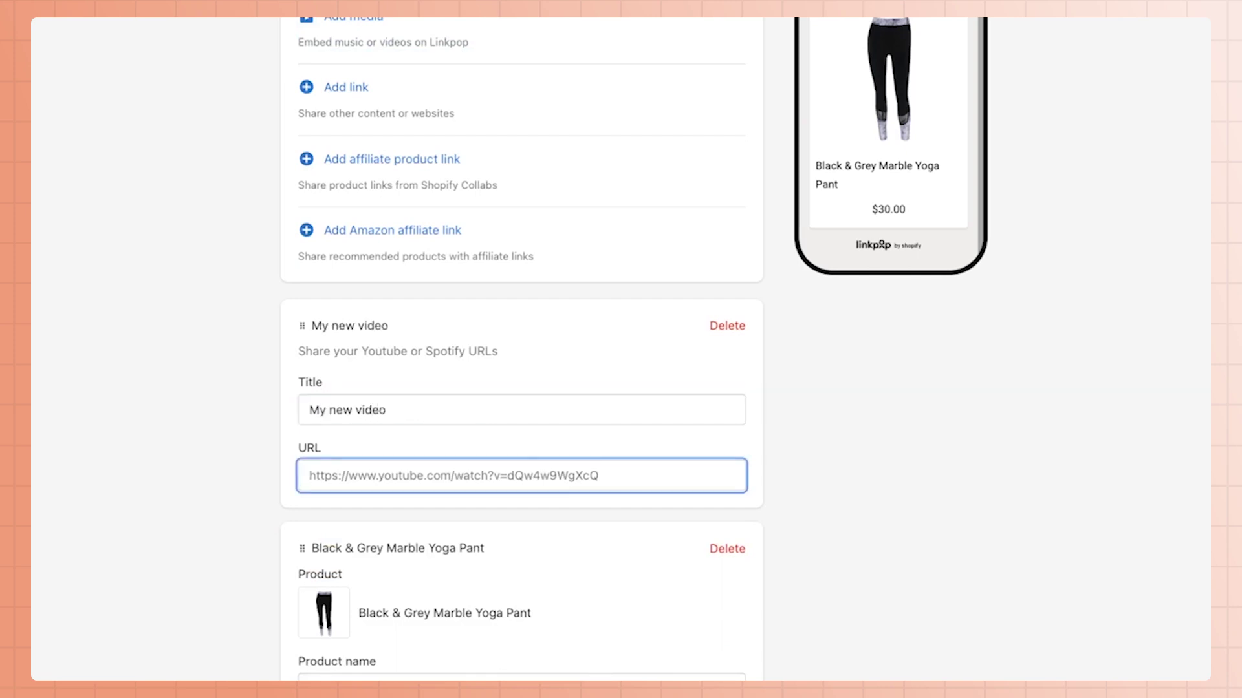
pyautogui.write('https://youtu.be/lyPqOsoZNvw')
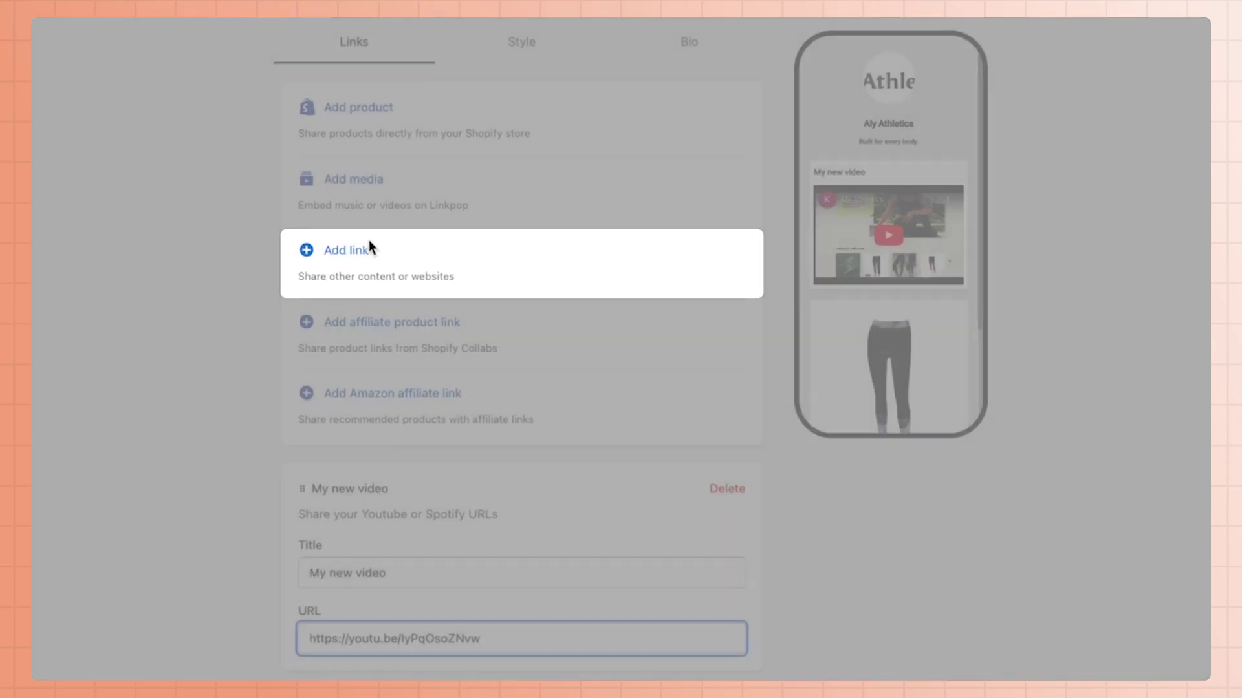
# Add a 'Shop my store' link to alyathletics.com and publish the page
pyautogui.click(357, 250)
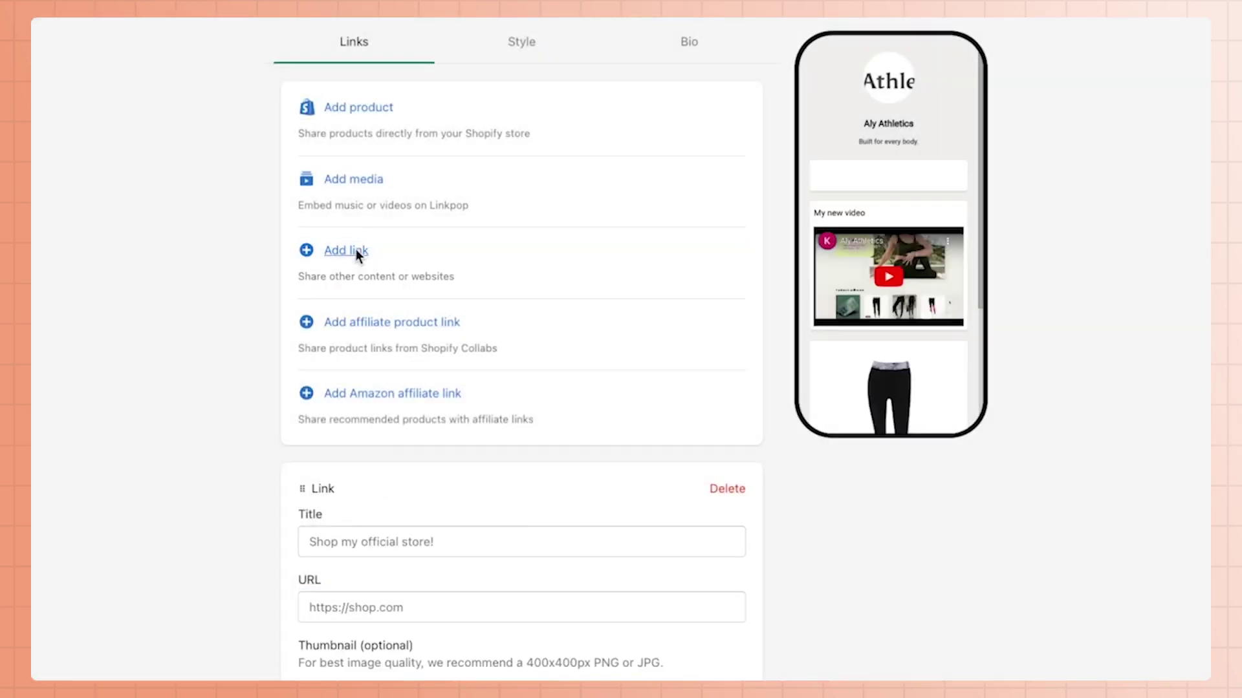
pyautogui.scroll(-1, 352, 427)
pyautogui.scroll(-2, 352, 408)
pyautogui.click(352, 382)
pyautogui.write('S')
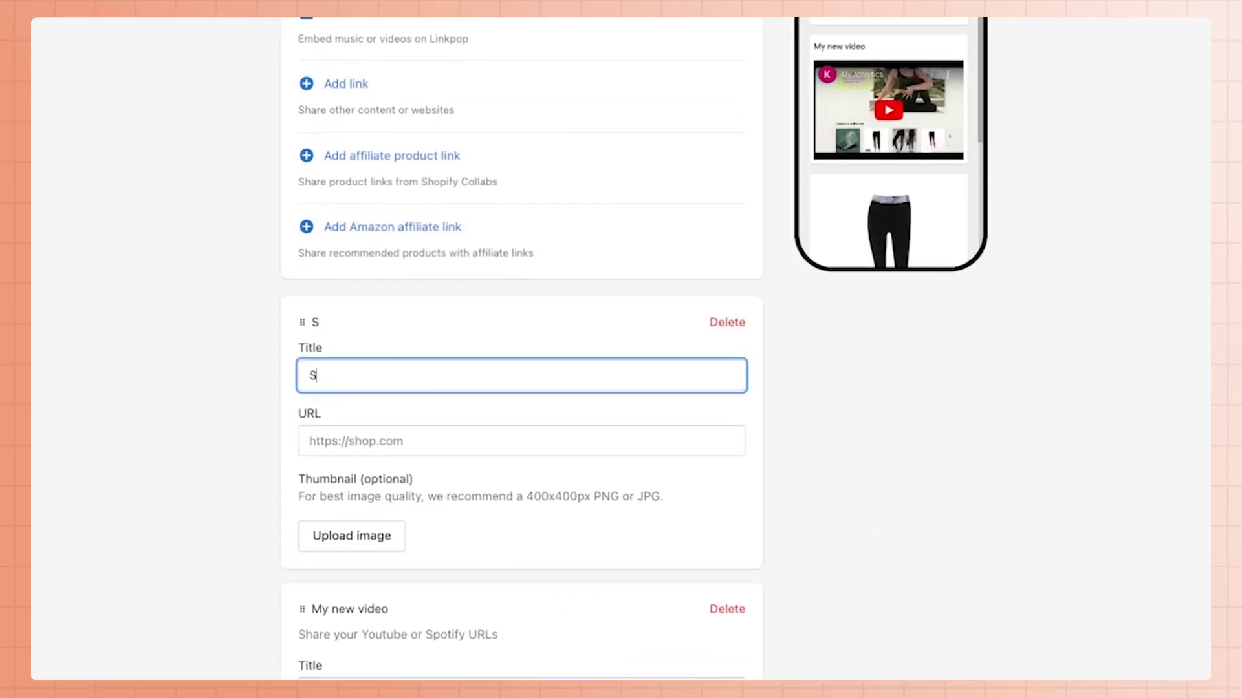
pyautogui.write('hop my sto')
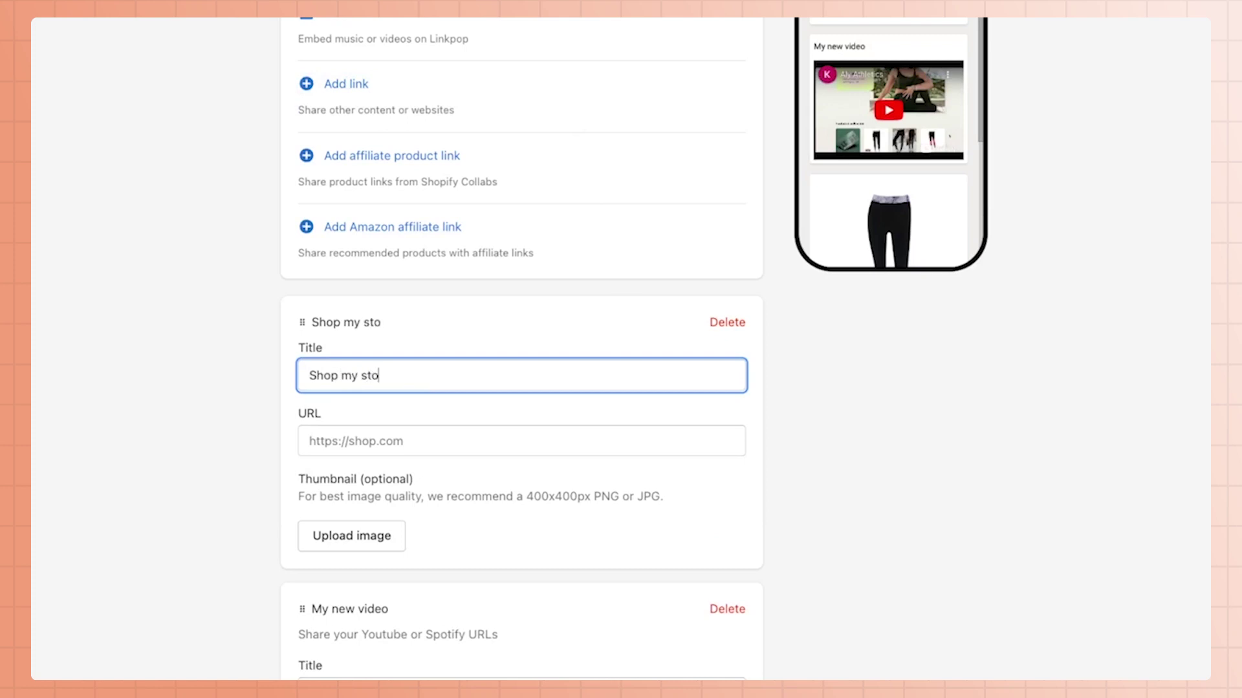
pyautogui.write('re')
pyautogui.scroll(-1, 338, 426)
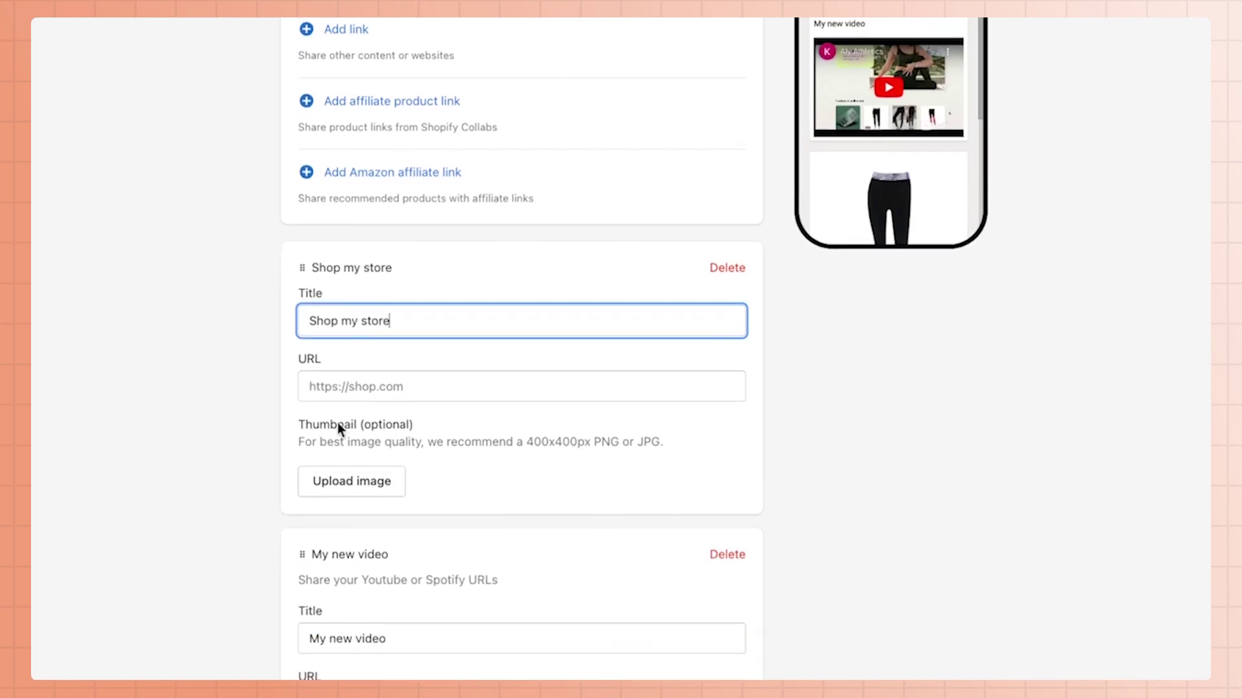
pyautogui.click(327, 385)
pyautogui.write('alya')
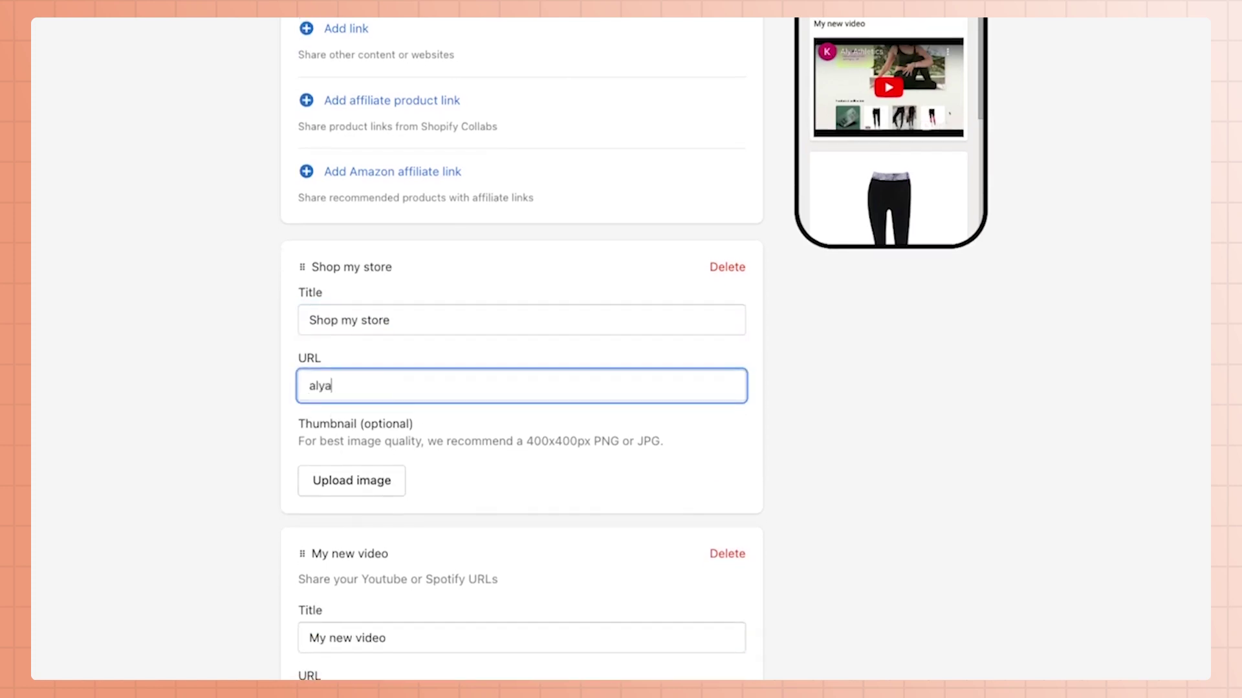
pyautogui.write('thletics.co')
pyautogui.write('m')
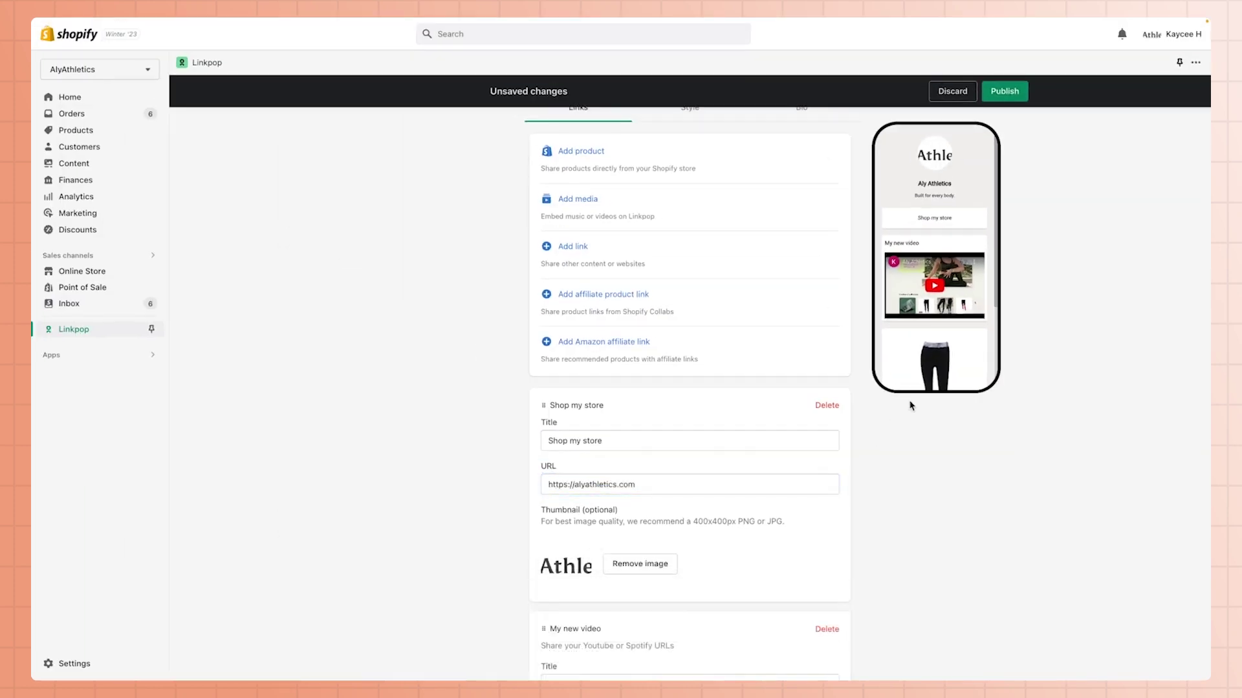
pyautogui.click(1005, 92)
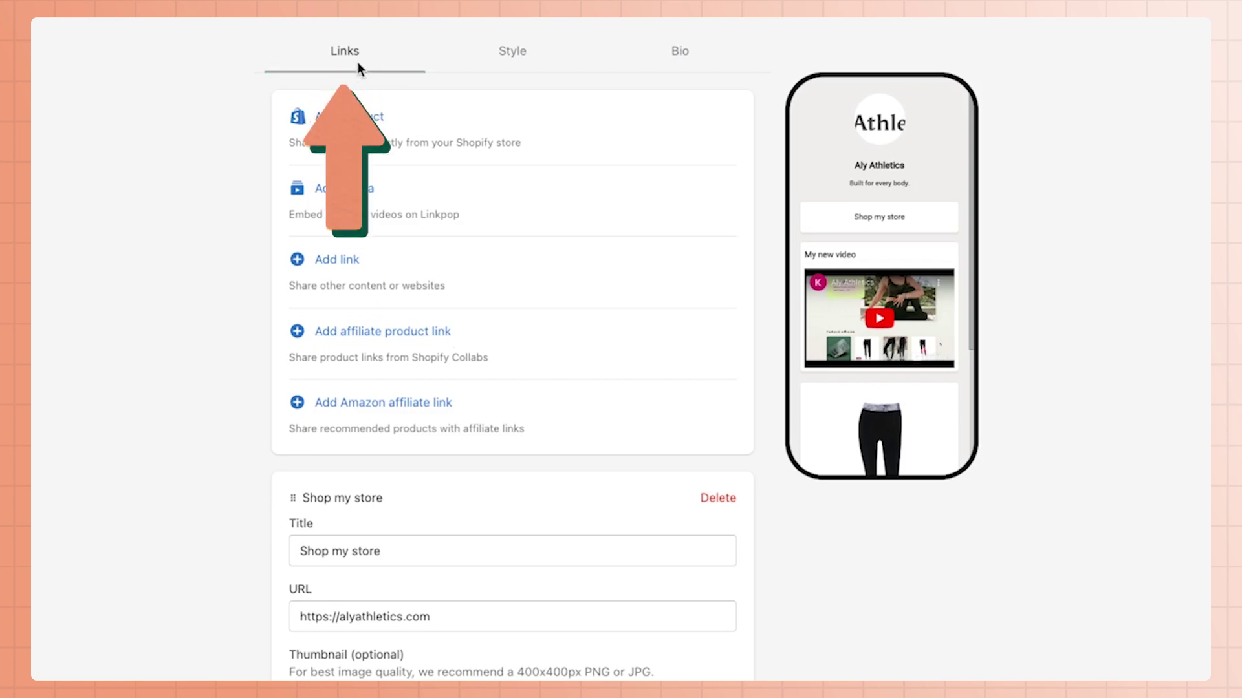
# In Style, try pill cards then set the link card shape to square
pyautogui.click(504, 54)
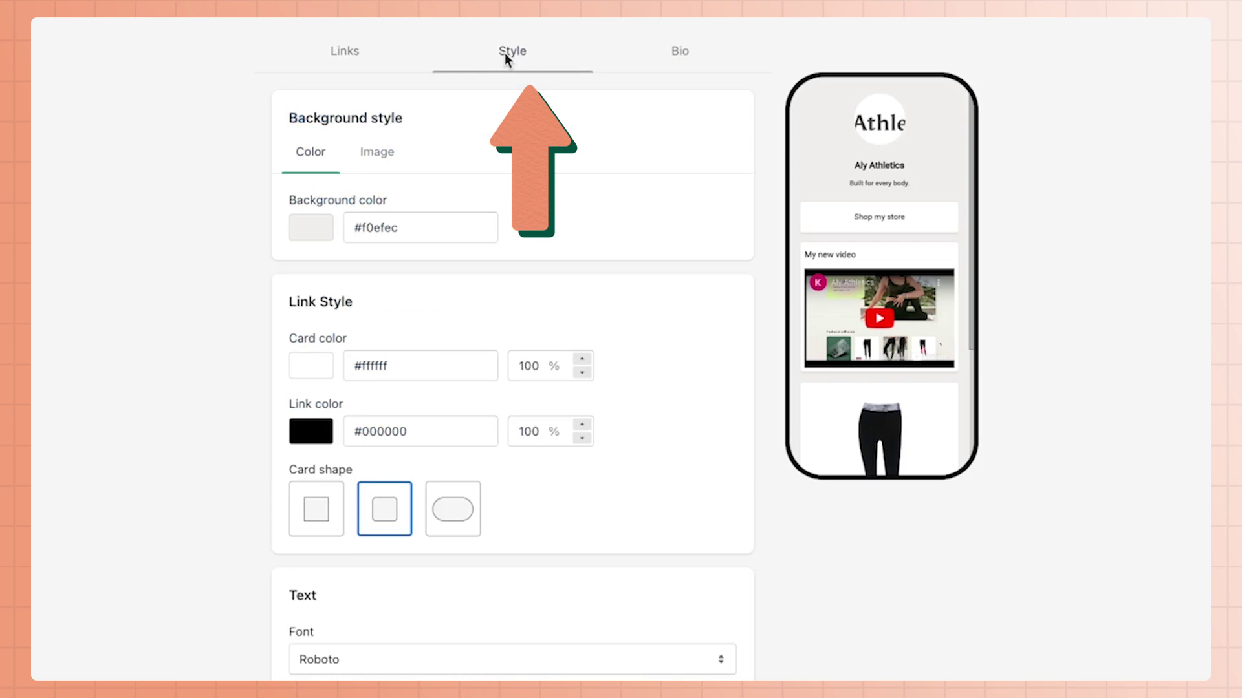
pyautogui.click(467, 503)
pyautogui.click(317, 509)
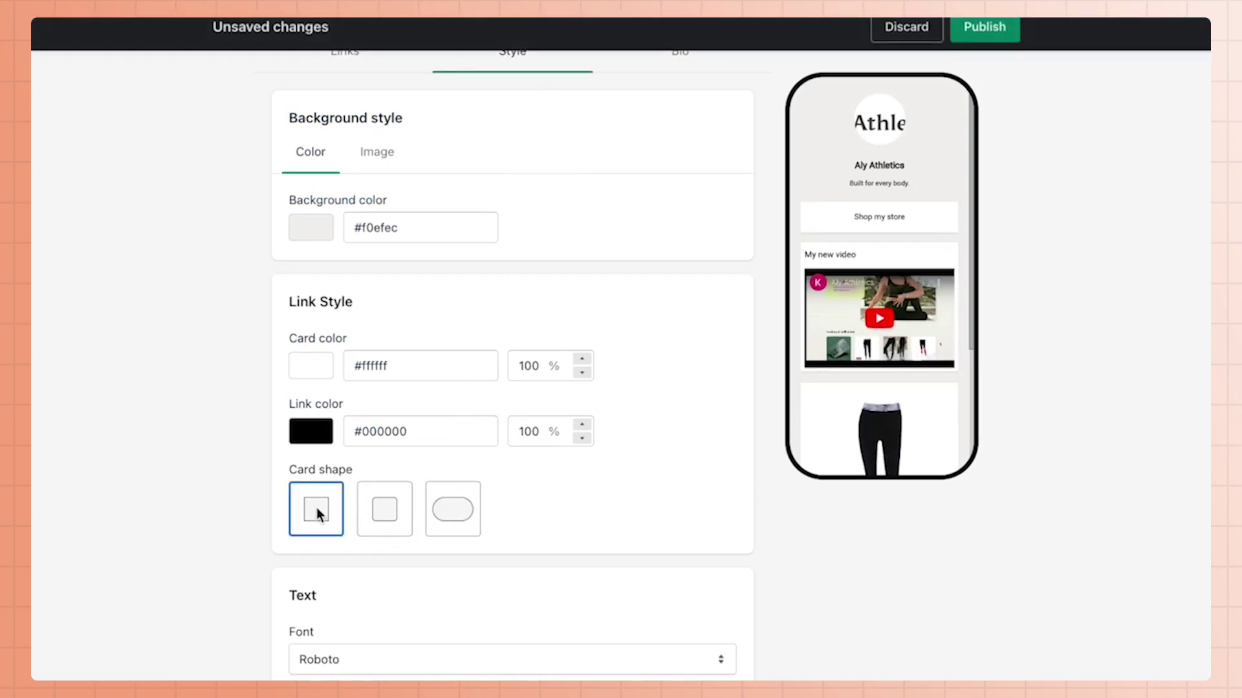
pyautogui.scroll(1, 608, 135)
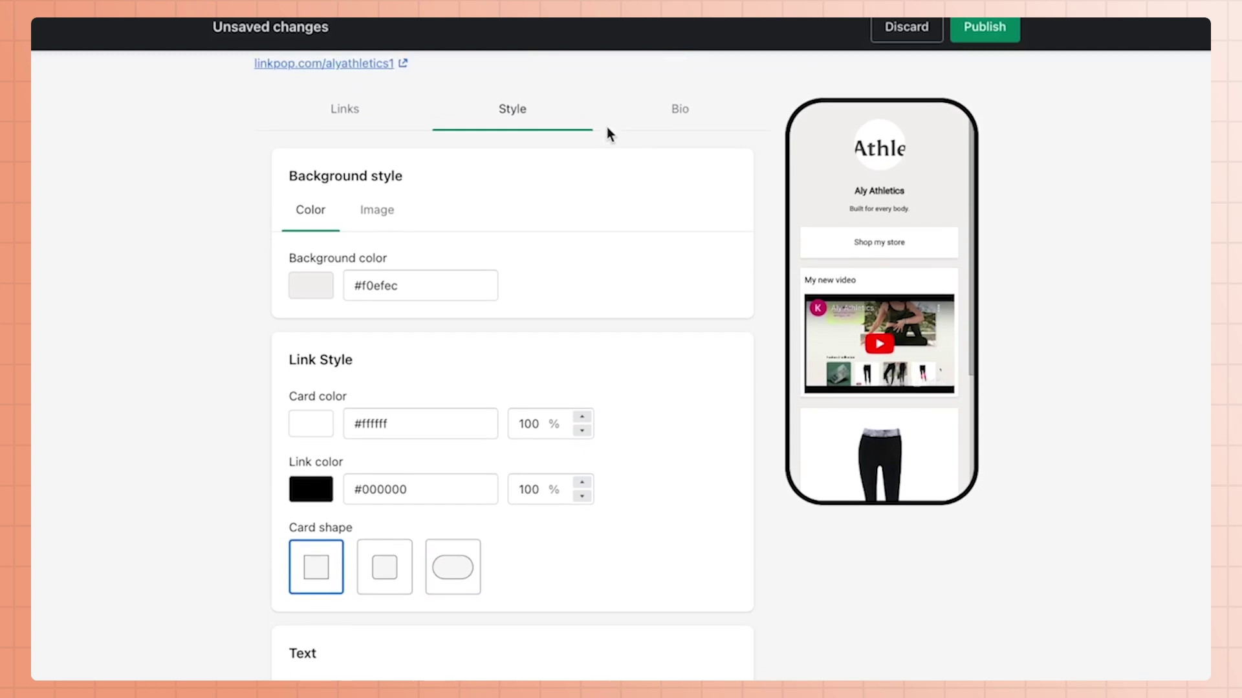
pyautogui.click(673, 108)
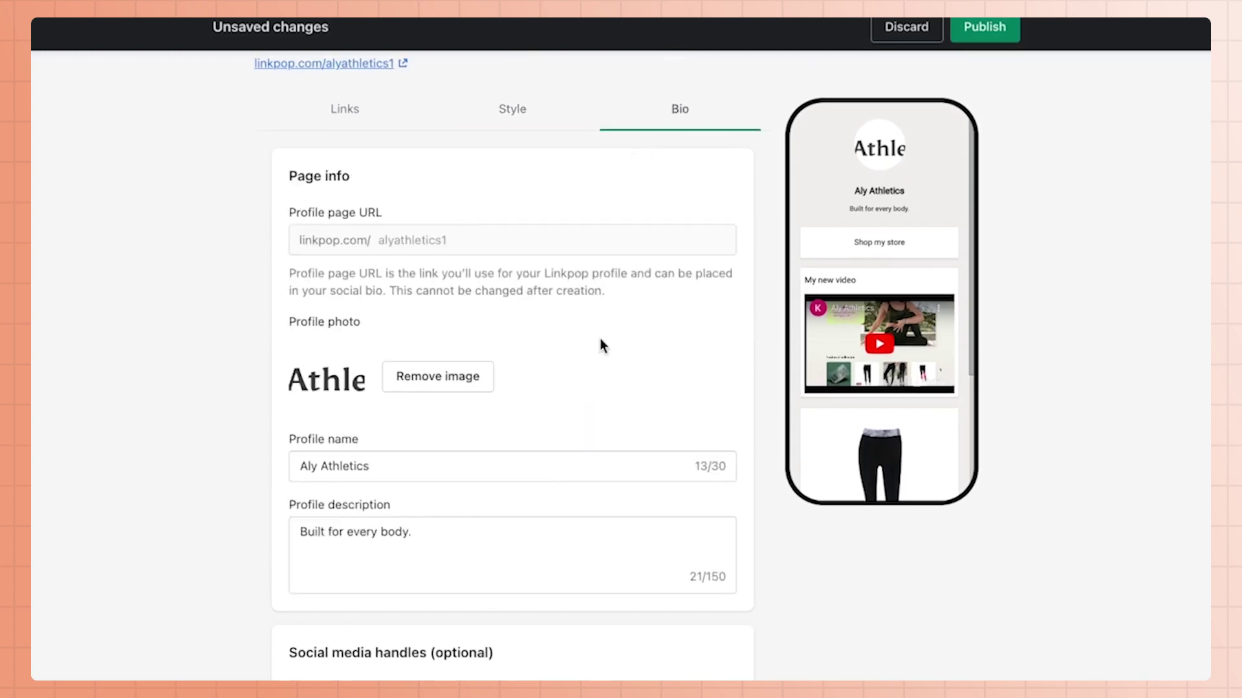
pyautogui.scroll(-2, 622, 355)
pyautogui.scroll(-1, 635, 357)
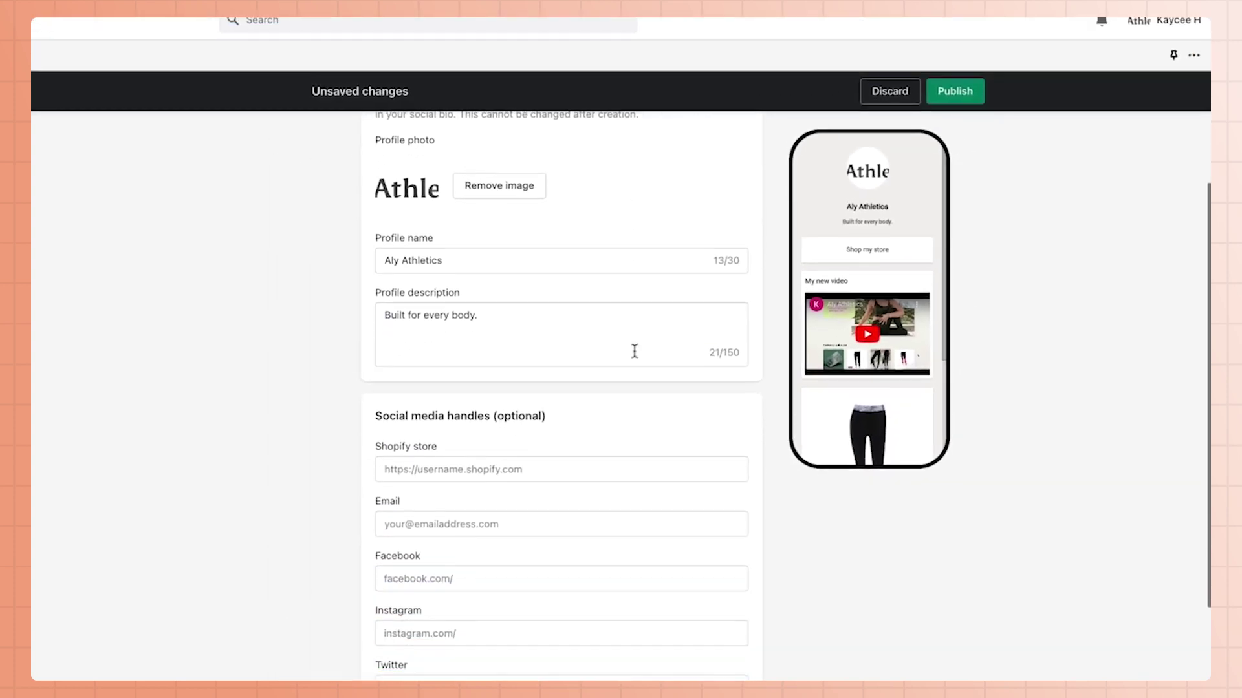
pyautogui.scroll(-2, 634, 351)
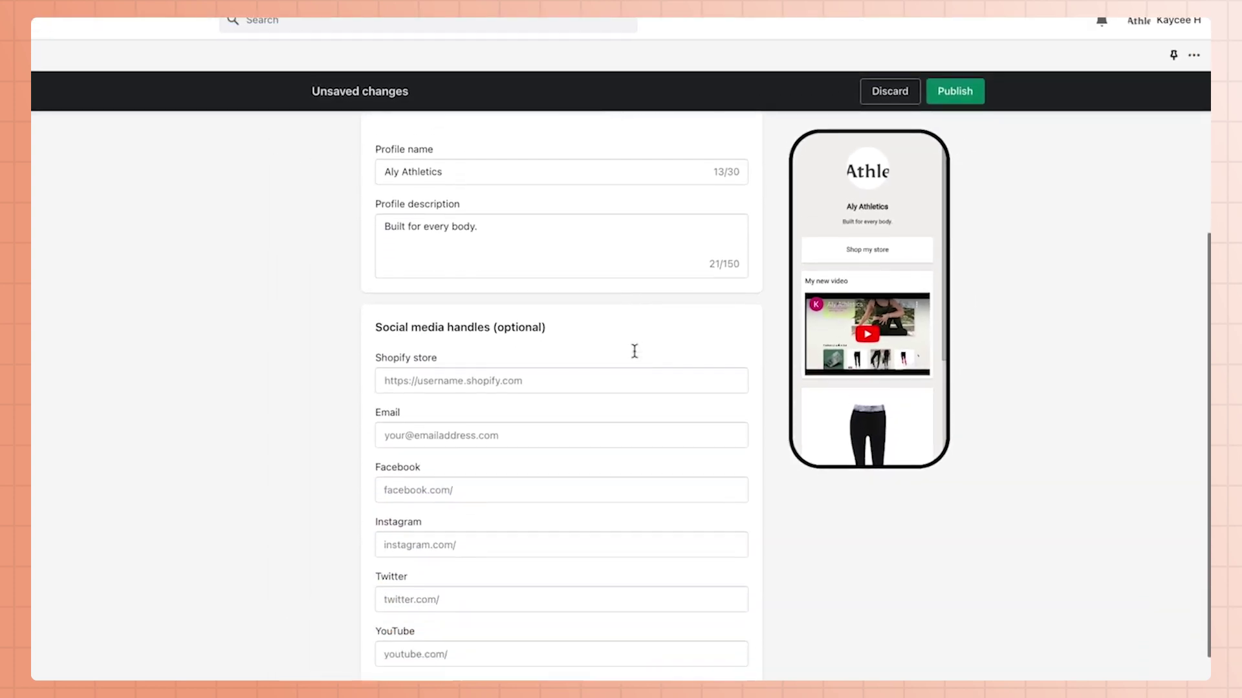
pyautogui.scroll(-1, 635, 351)
pyautogui.scroll(-1, 635, 351)
pyautogui.scroll(-1, 635, 351)
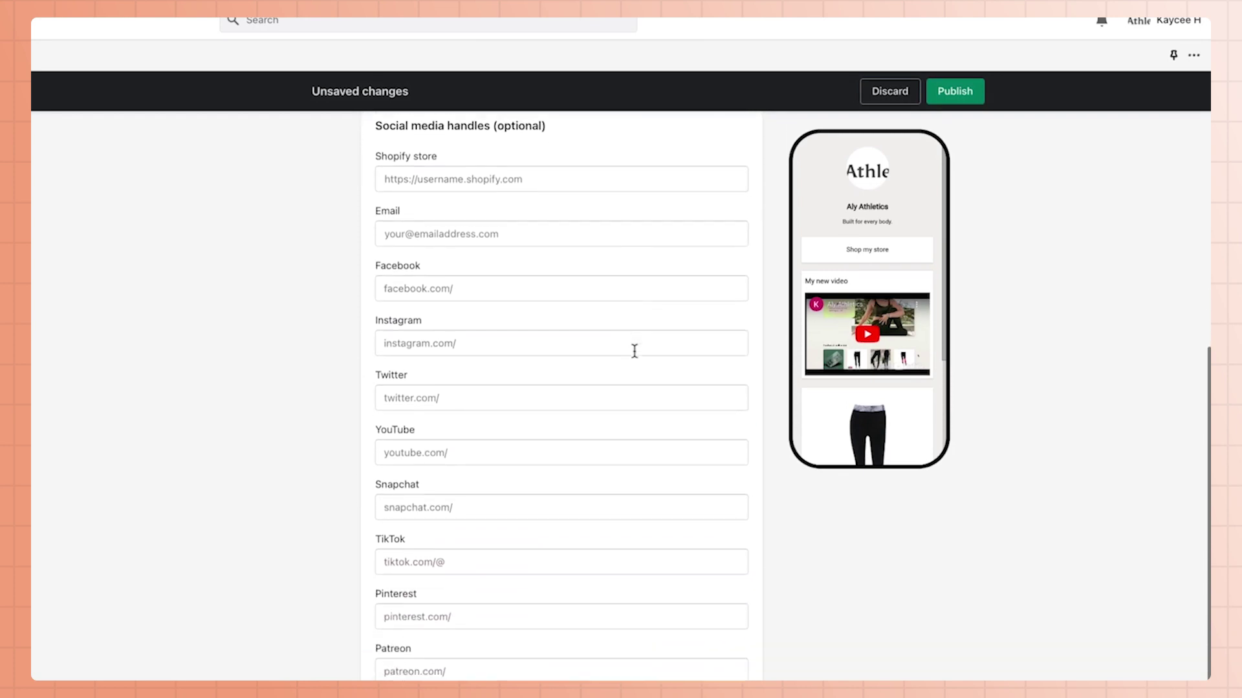
pyautogui.scroll(-1, 635, 354)
pyautogui.scroll(-1, 635, 355)
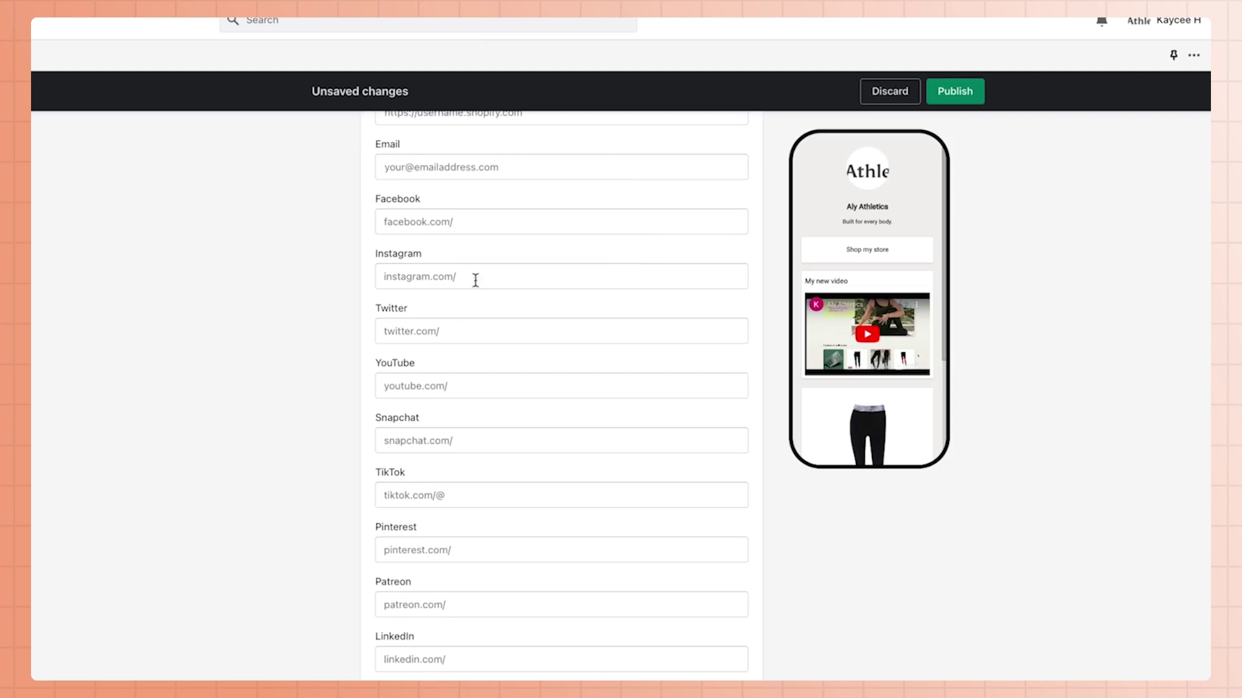
# Set the Instagram handle to alyathletics and publish the profile
pyautogui.click(447, 273)
pyautogui.write('alya')
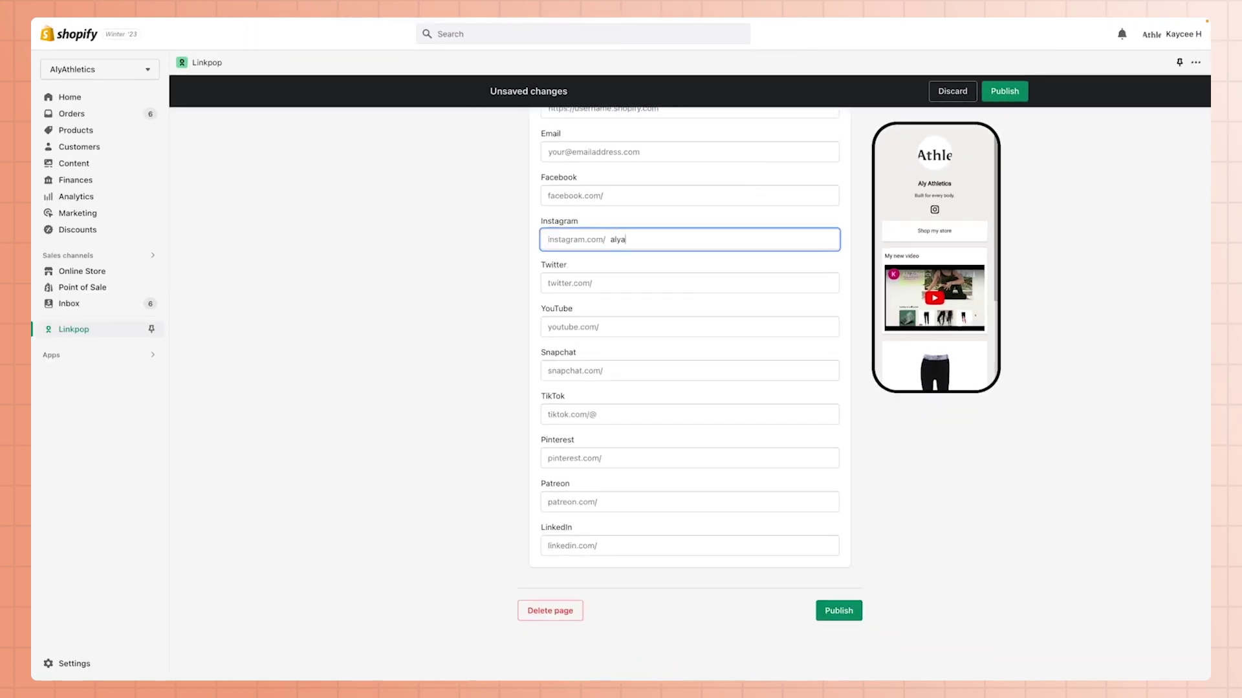
pyautogui.write('thletics')
pyautogui.scroll(2, 597, 244)
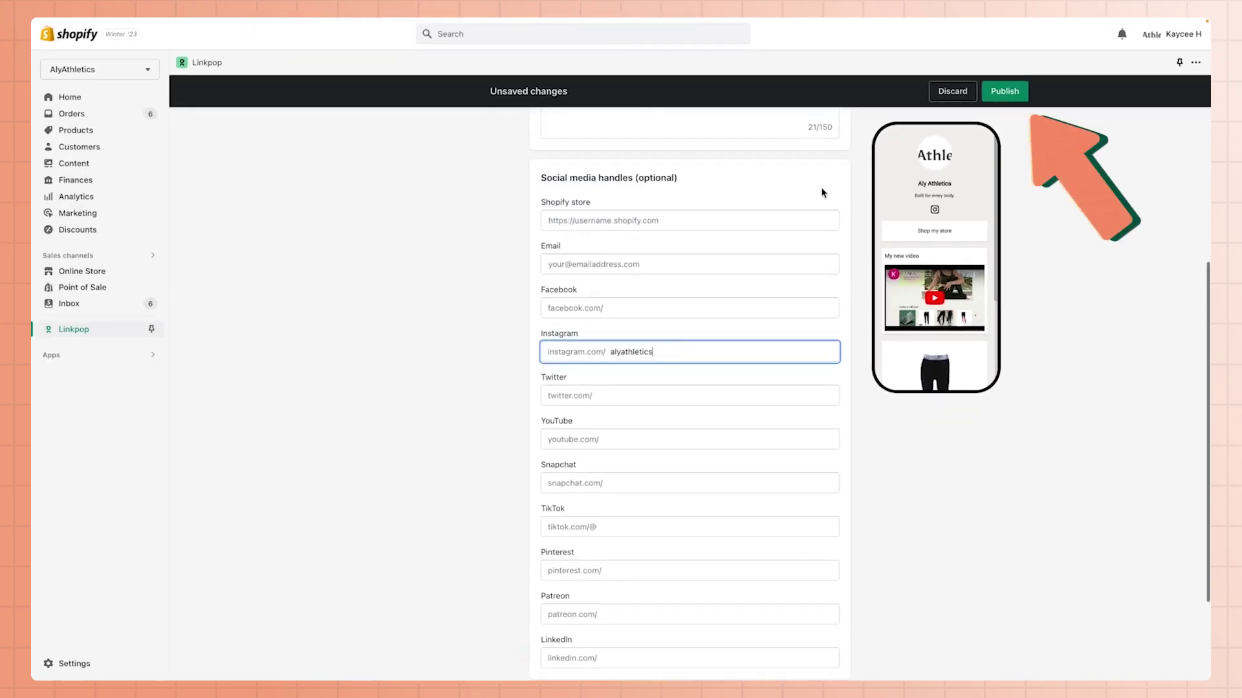
pyautogui.click(1007, 93)
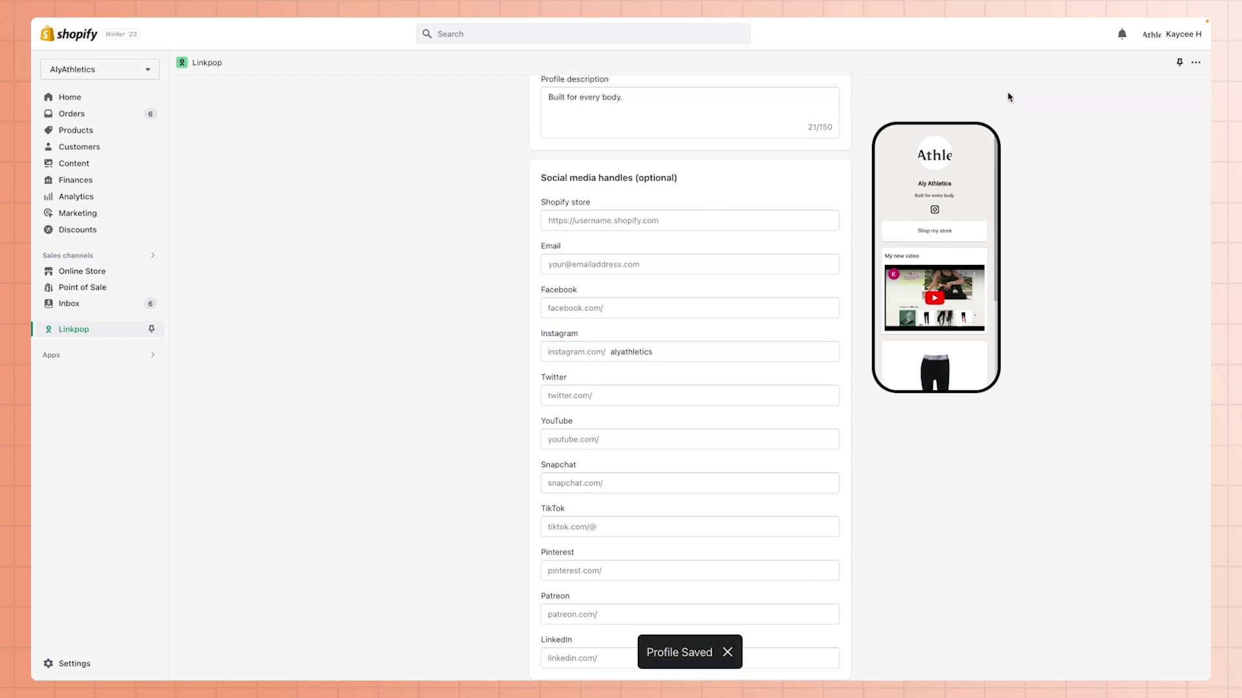